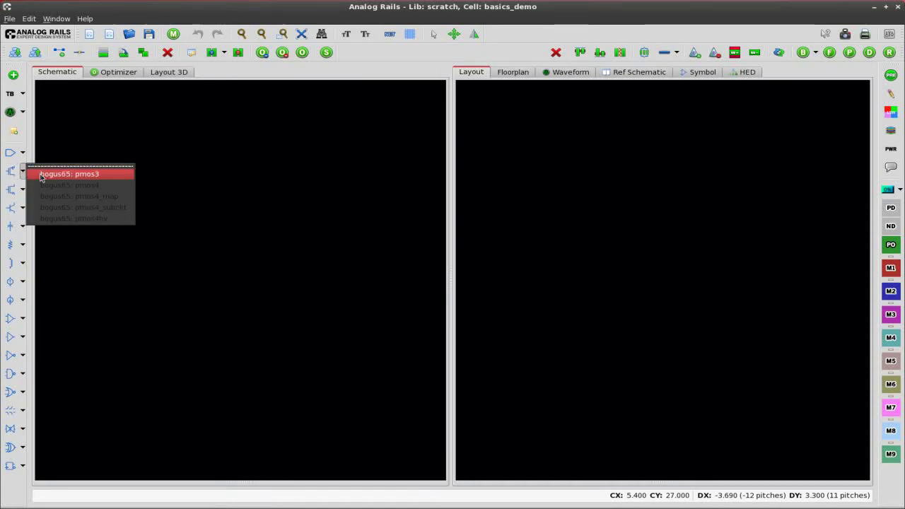
# Place a 4-terminal PMOS (pmos4) with a width of 4u and a gate length of 1u.
pyautogui.click(49, 184)
pyautogui.click(90, 248)
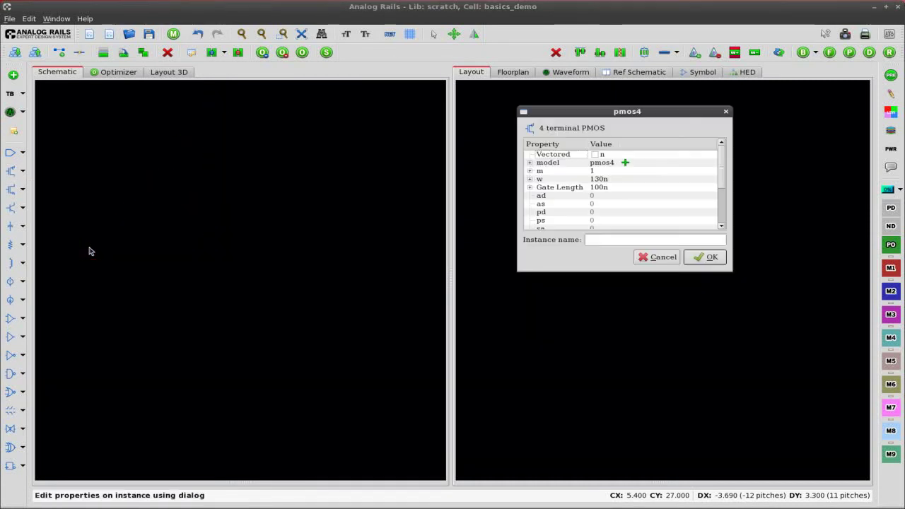
pyautogui.doubleClick(608, 179)
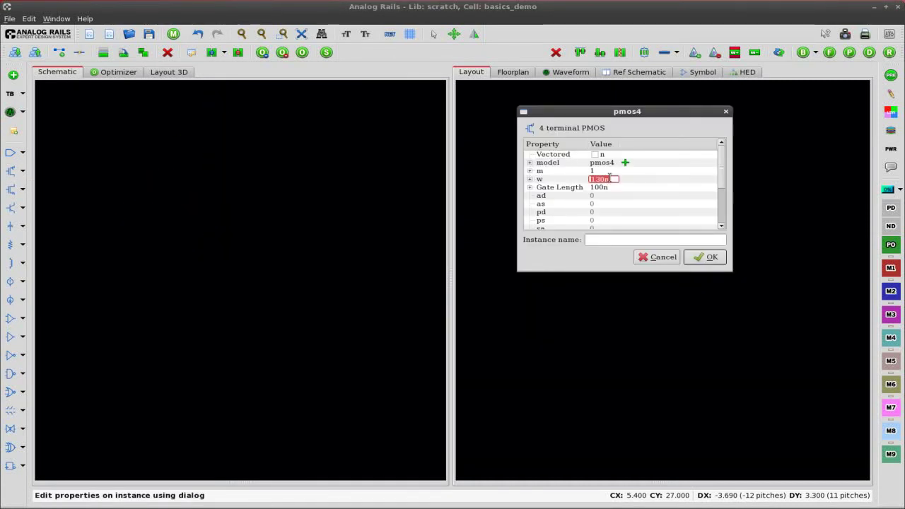
pyautogui.write('4u')
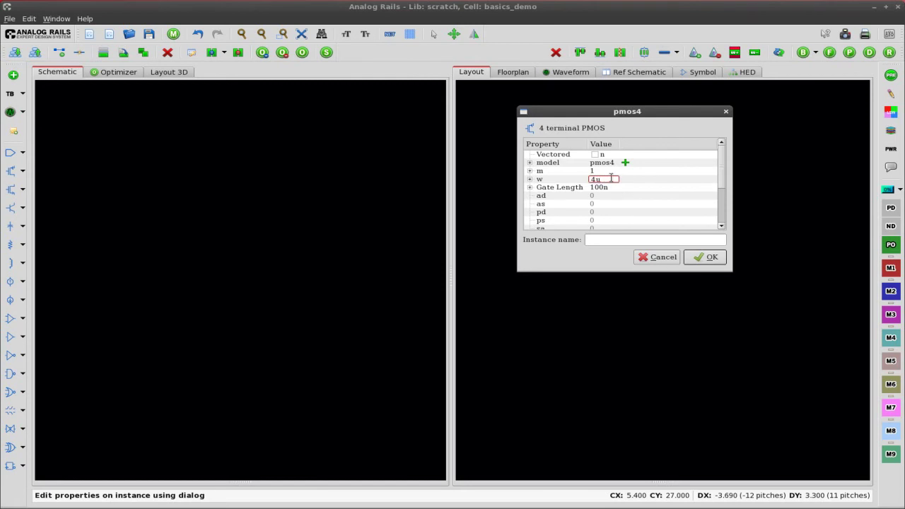
pyautogui.doubleClick(614, 187)
pyautogui.write('1')
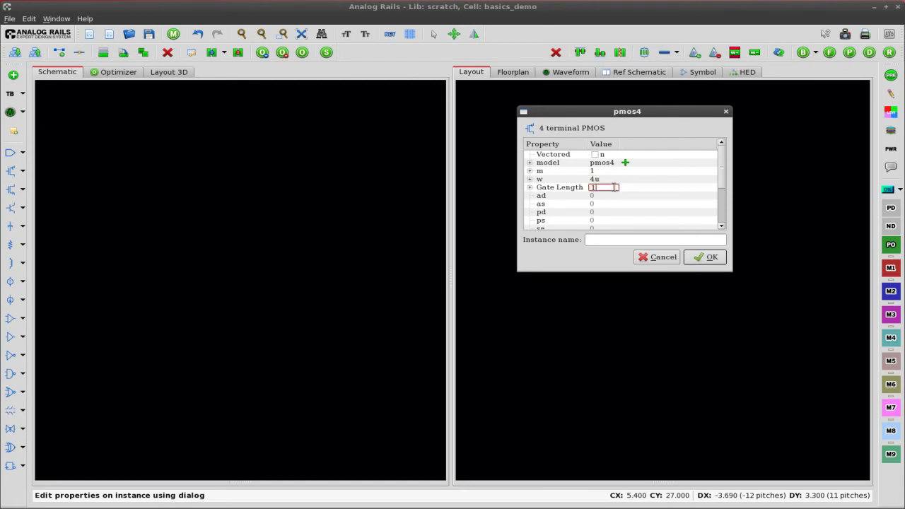
pyautogui.write('u')
pyautogui.click(707, 256)
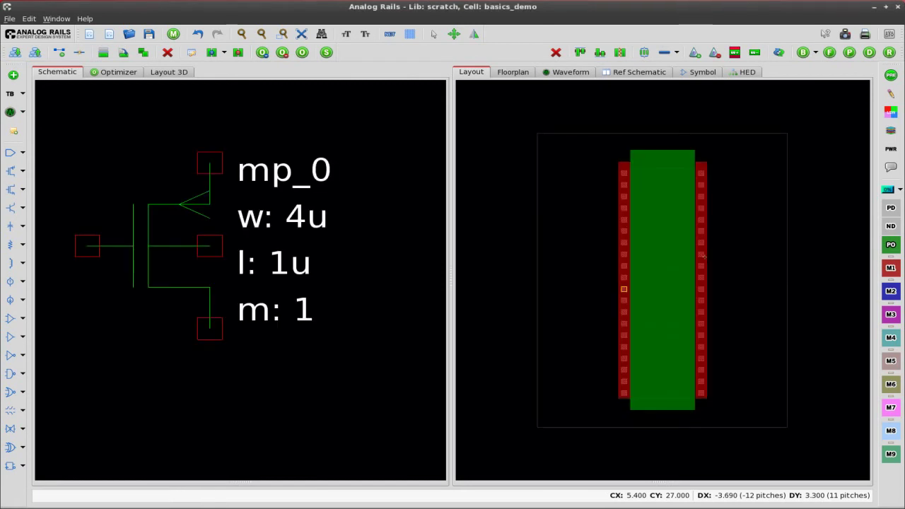
# Copy the PMOS transistor in the schematic, placing the duplicate to the right of the original.
pyautogui.click(143, 52)
pyautogui.click(171, 237)
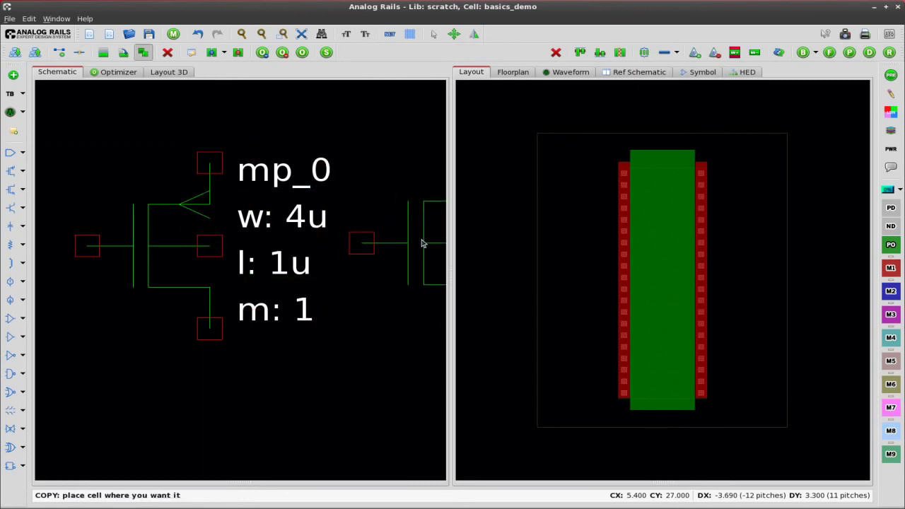
pyautogui.click(420, 245)
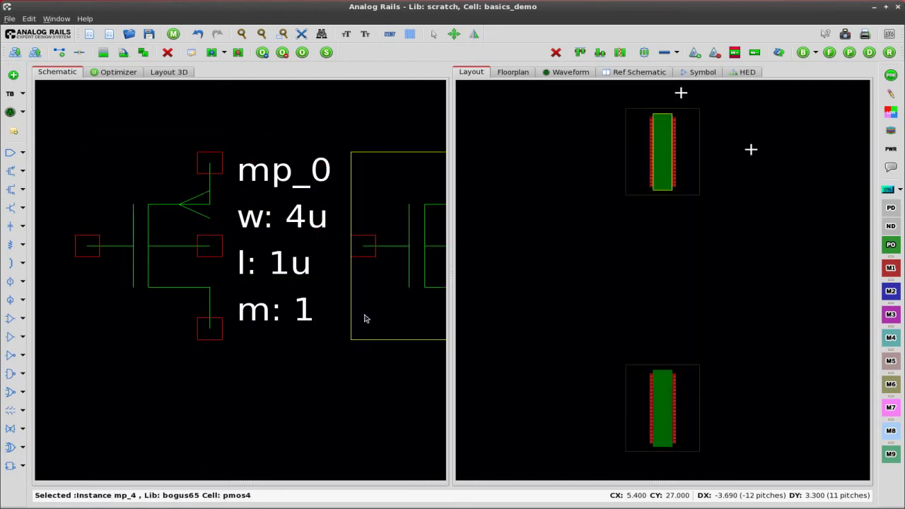
# Move the lower transistor in the layout up beside the other one, on its left side.
pyautogui.click(594, 344)
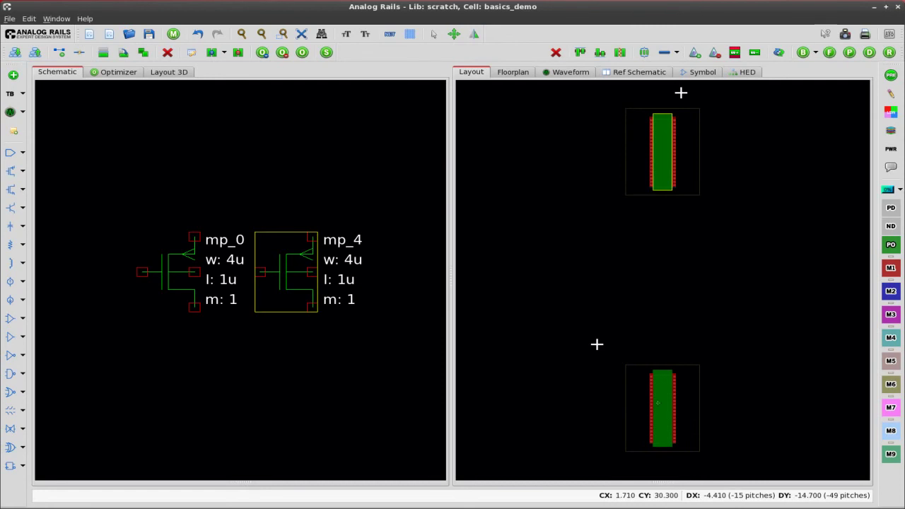
pyautogui.moveTo(660, 403)
pyautogui.mouseDown()
pyautogui.moveTo(558, 294)
pyautogui.moveTo(625, 157)
pyautogui.mouseUp()
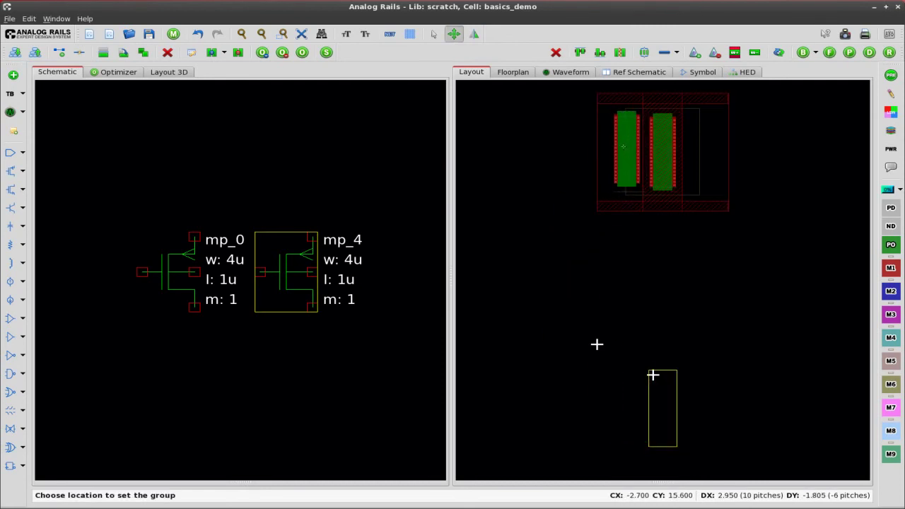
pyautogui.click(652, 375)
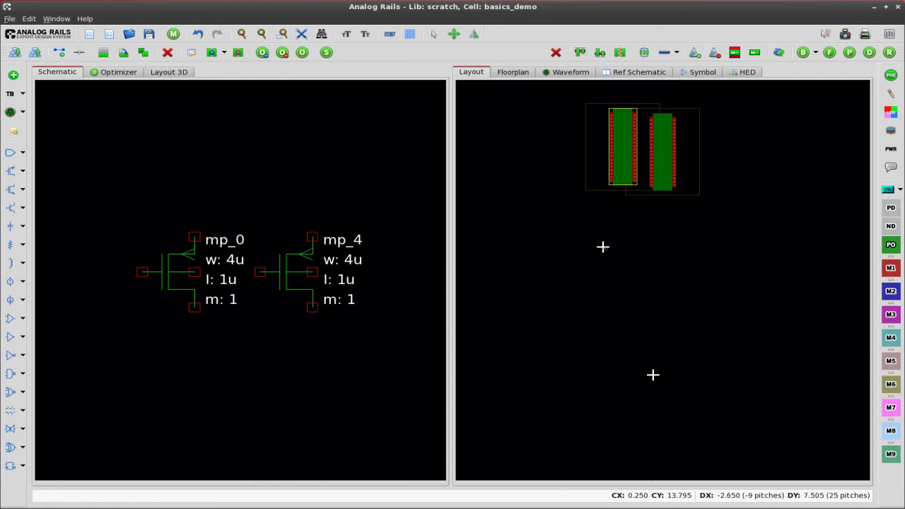
# Wire the top terminals of mp_0 and mp_4 together in the schematic.
pyautogui.click(60, 53)
pyautogui.click(195, 236)
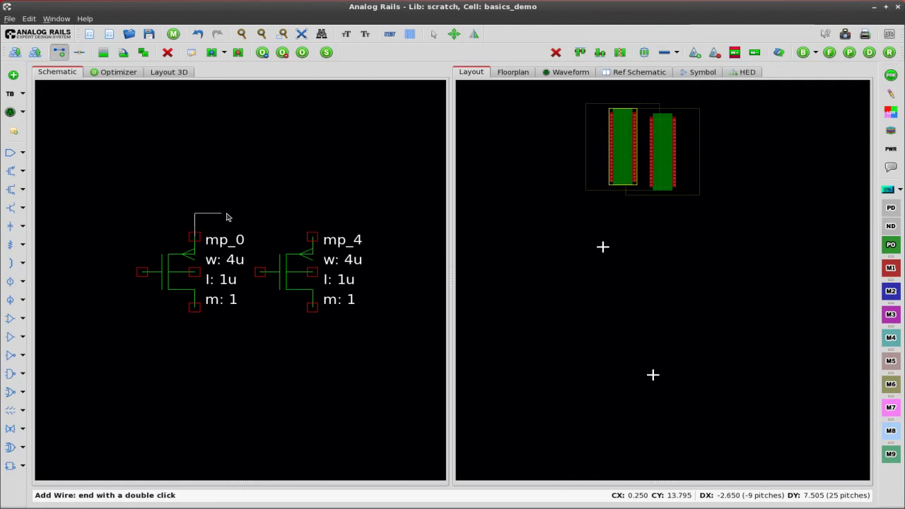
pyautogui.doubleClick(312, 236)
# Abut the right layout transistor against the left one and shift the merged pair slightly down and to the right.
pyautogui.click(524, 254)
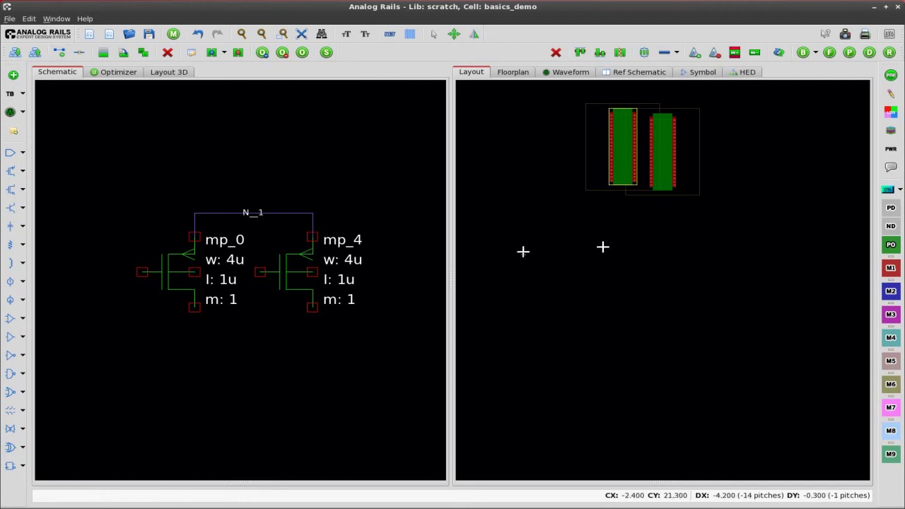
pyautogui.moveTo(658, 165); pyautogui.dragTo(636, 163)
pyautogui.click(523, 251)
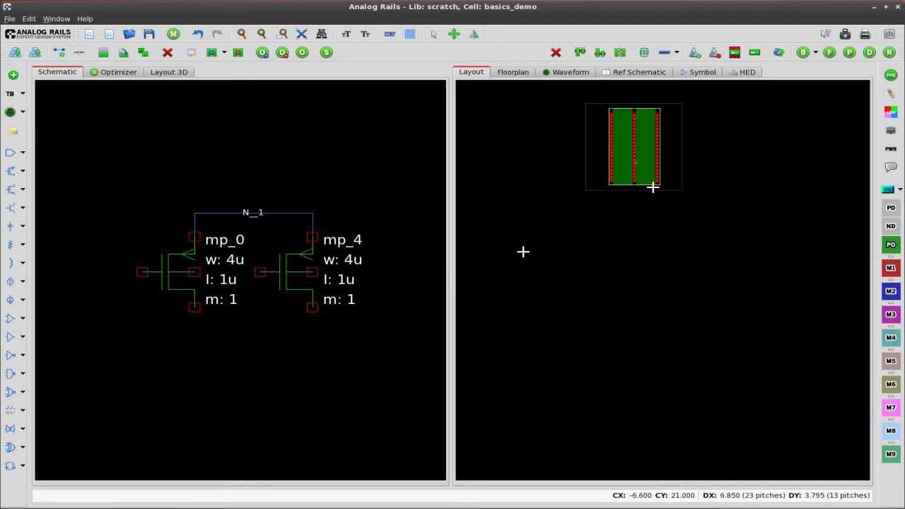
pyautogui.press('m')
pyautogui.click(632, 182)
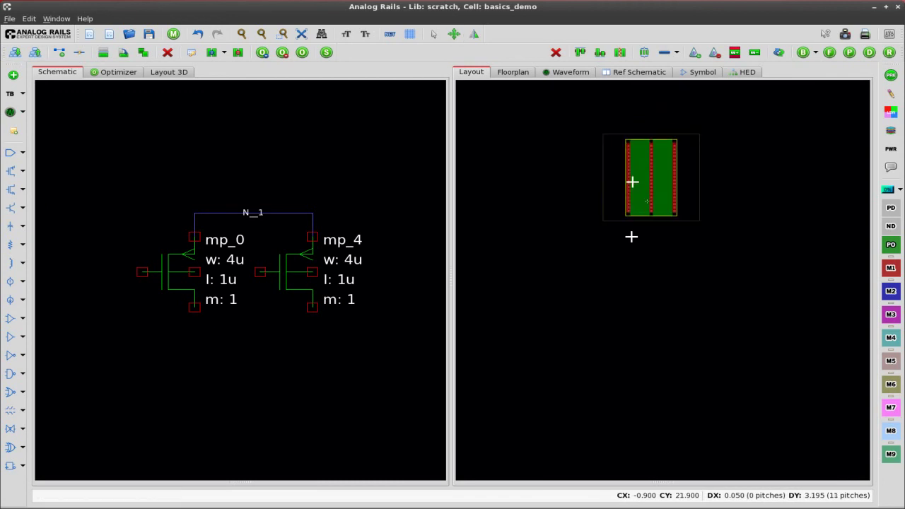
# Delete the schematic wire joining the top terminals of mp_0 and mp_4.
pyautogui.press('f')
pyautogui.click(347, 181)
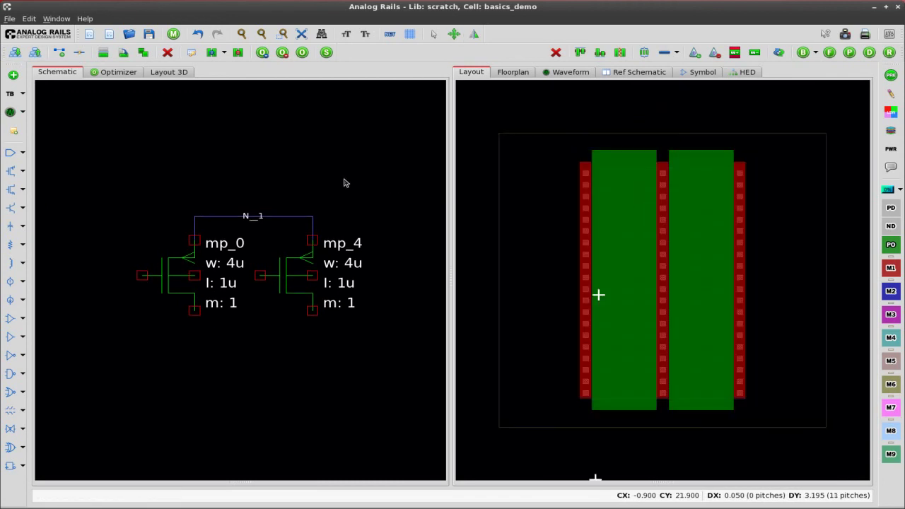
pyautogui.click(79, 52)
pyautogui.click(276, 219)
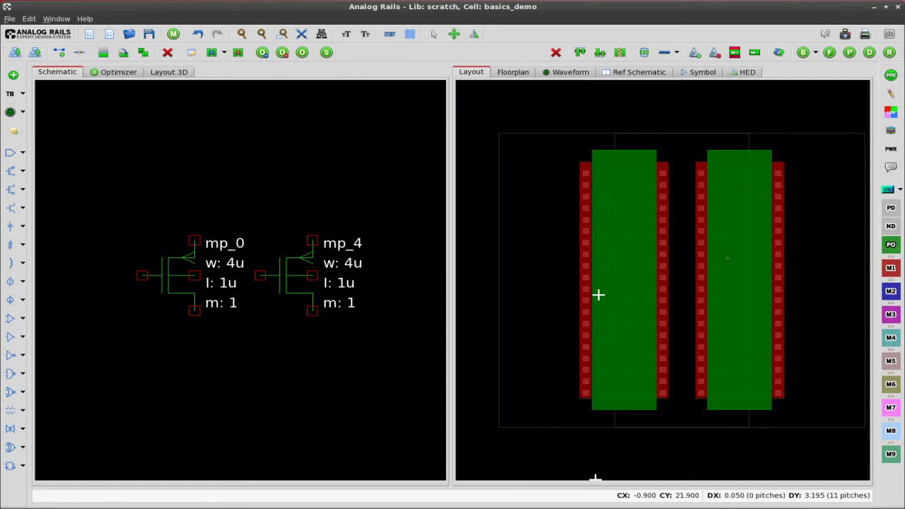
# Try to move the unconnected mp_4 closer to mp_0 in the layout.
pyautogui.click(707, 167)
pyautogui.press('m')
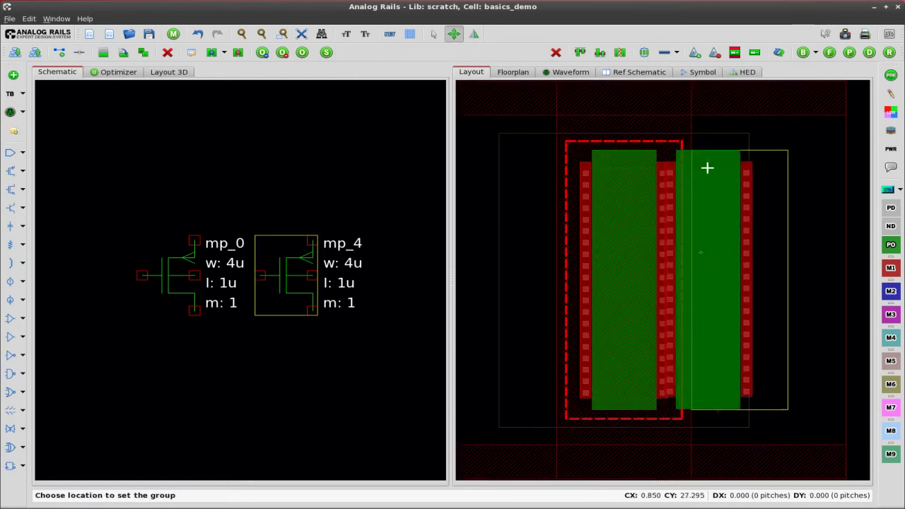
pyautogui.click(707, 168)
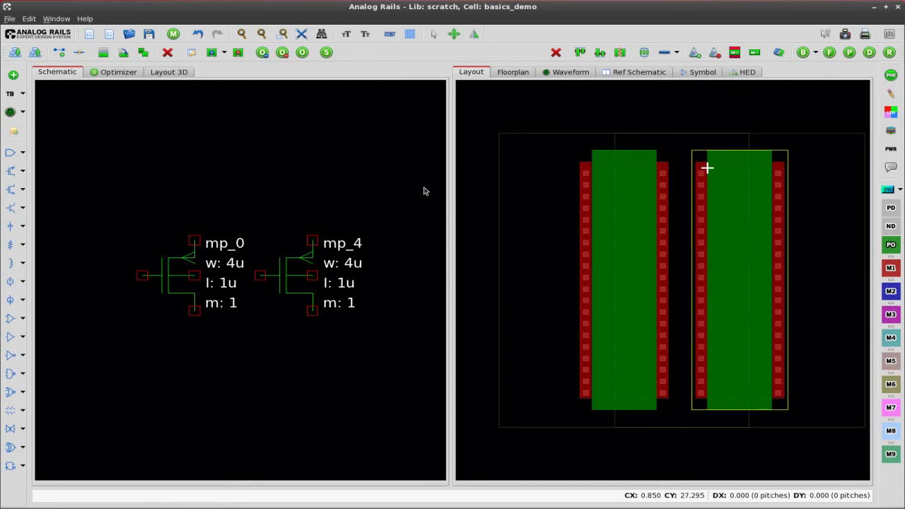
# Reconnect the top terminals of mp_0 and mp_4 with a new schematic wire.
pyautogui.click(59, 52)
pyautogui.click(195, 241)
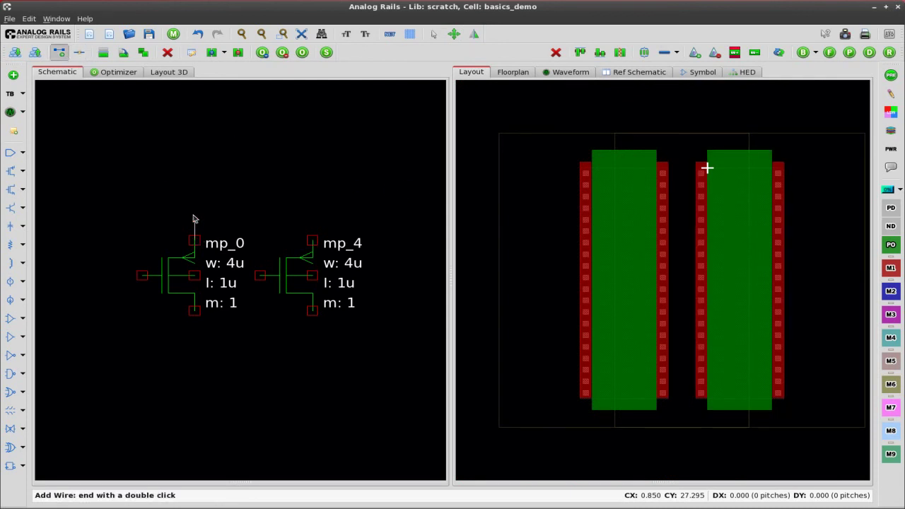
pyautogui.doubleClick(315, 242)
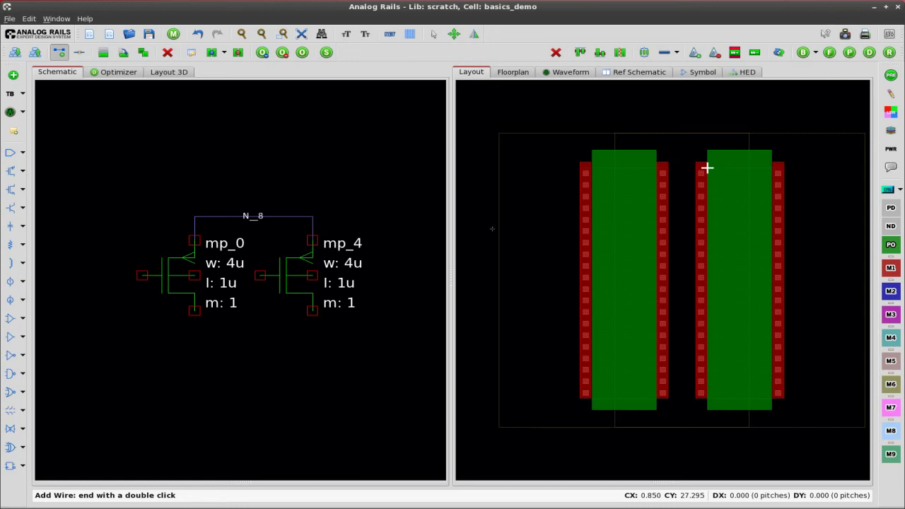
pyautogui.press('Escape')
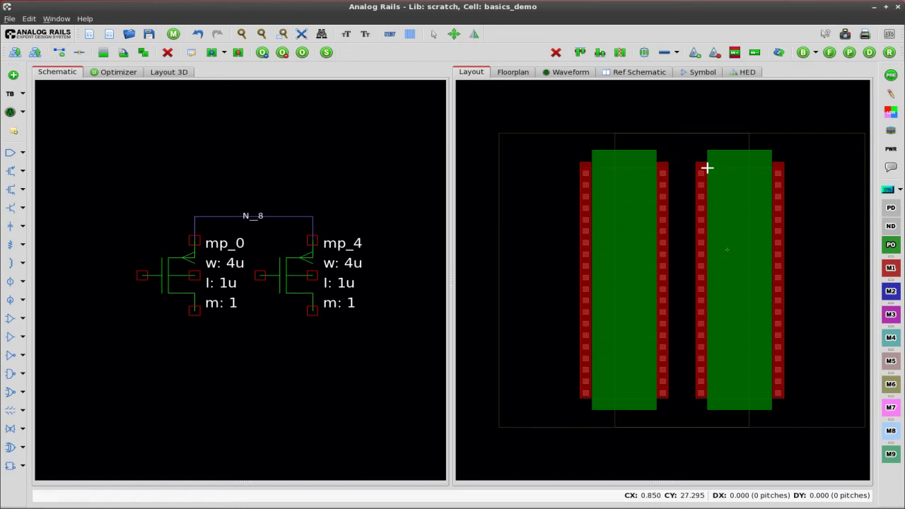
# Abut mp_4 against mp_0 in the layout again and shift the merged pair slightly downward.
pyautogui.press('m')
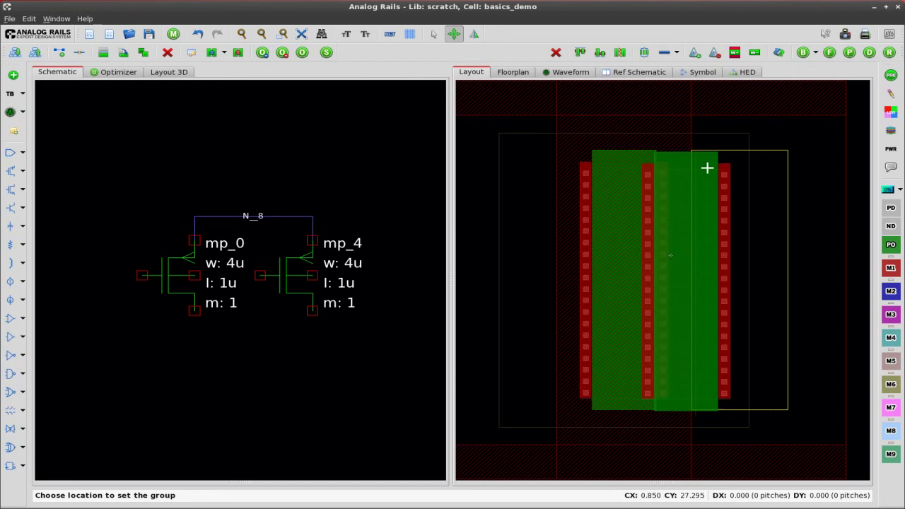
pyautogui.click(707, 168)
pyautogui.click(707, 167)
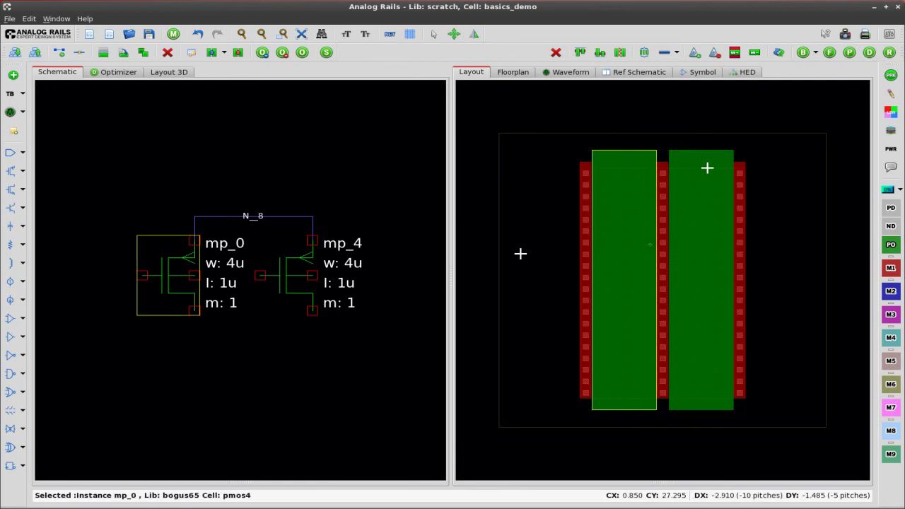
pyautogui.press('m')
pyautogui.click(657, 168)
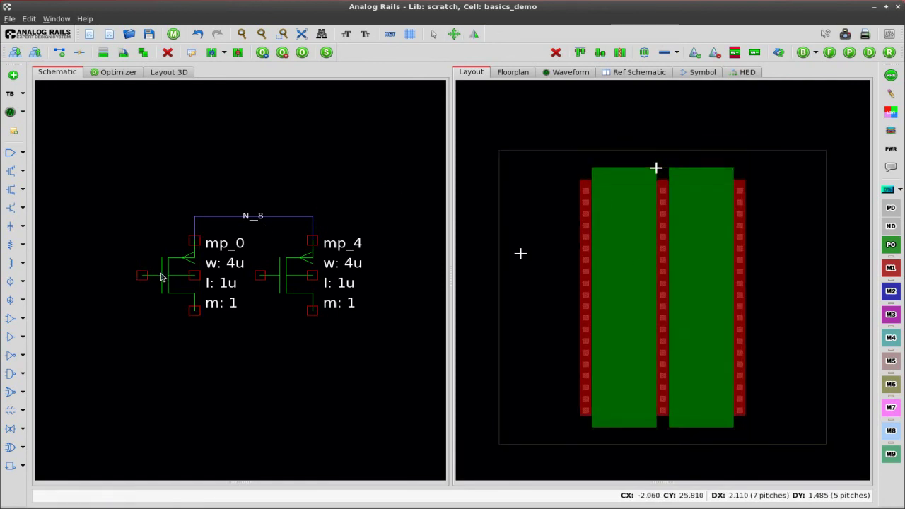
# Set the width of transistor mp_4 to 5u.
pyautogui.moveTo(161, 277)
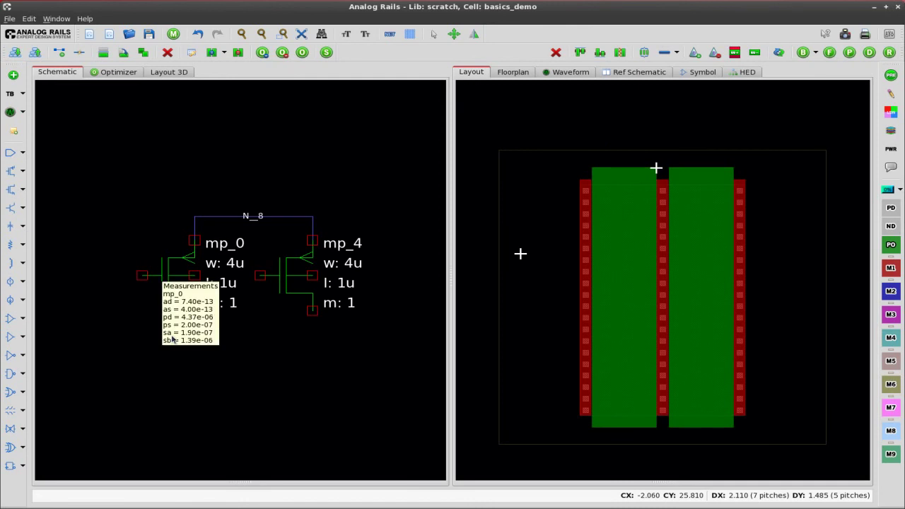
pyautogui.moveTo(181, 299)
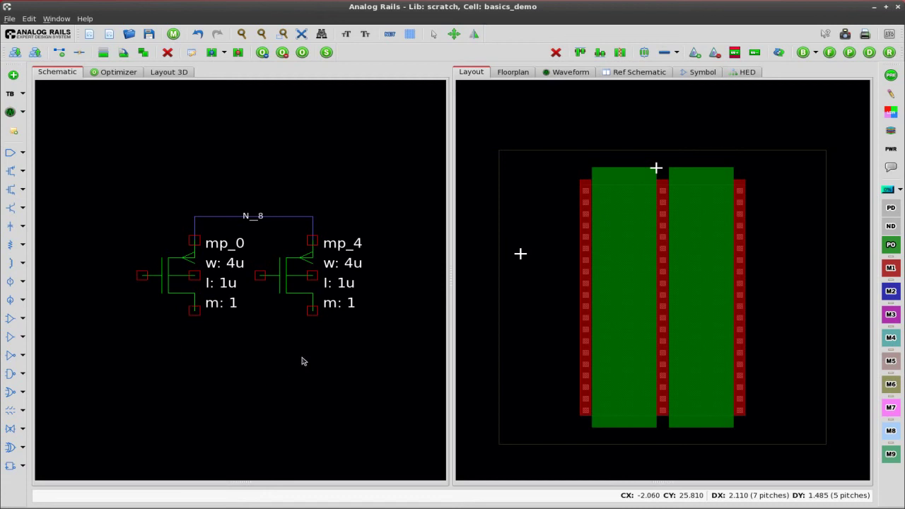
pyautogui.doubleClick(280, 273)
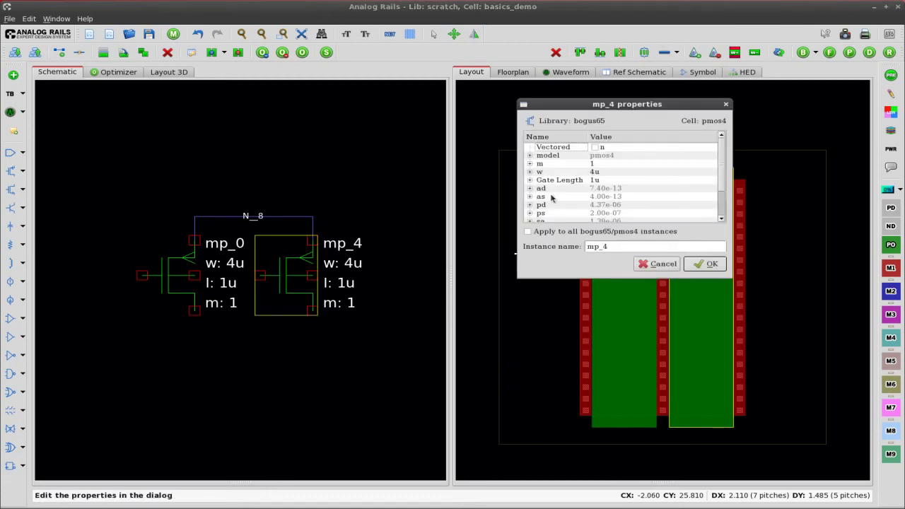
pyautogui.click(619, 181)
pyautogui.click(615, 172)
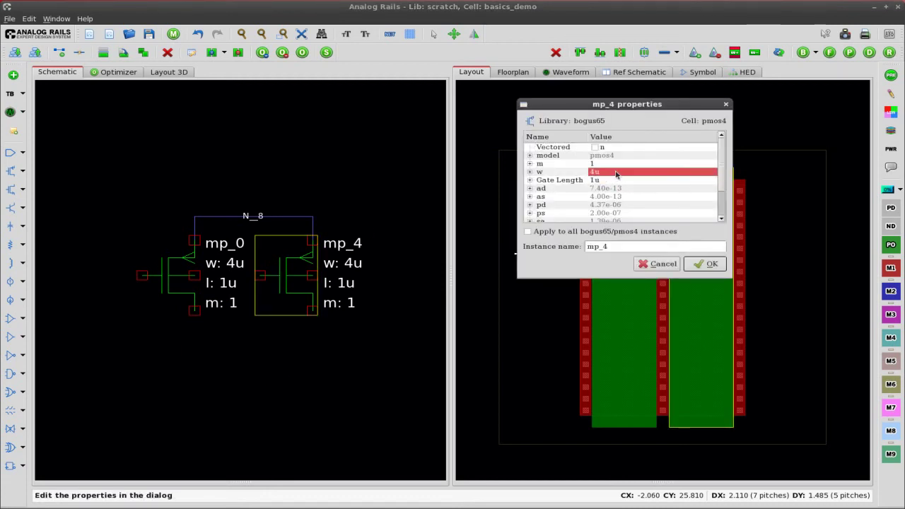
pyautogui.write('5')
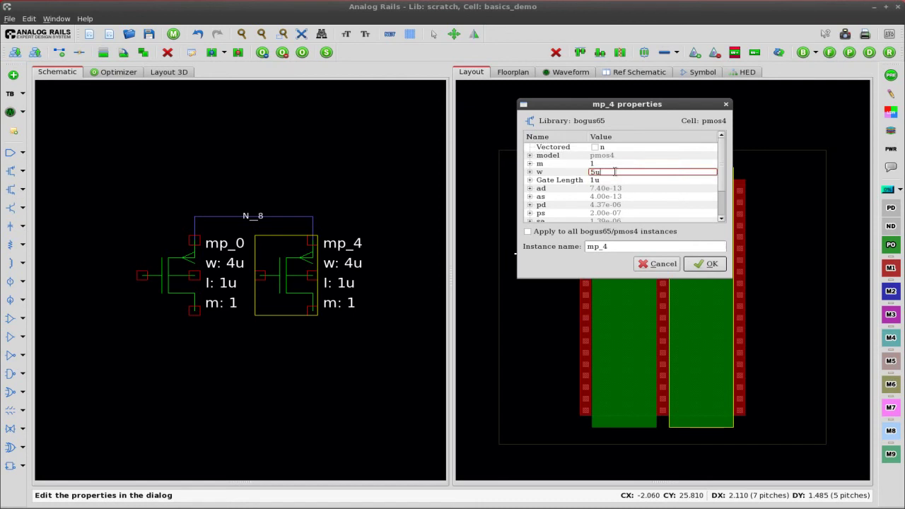
pyautogui.click(707, 263)
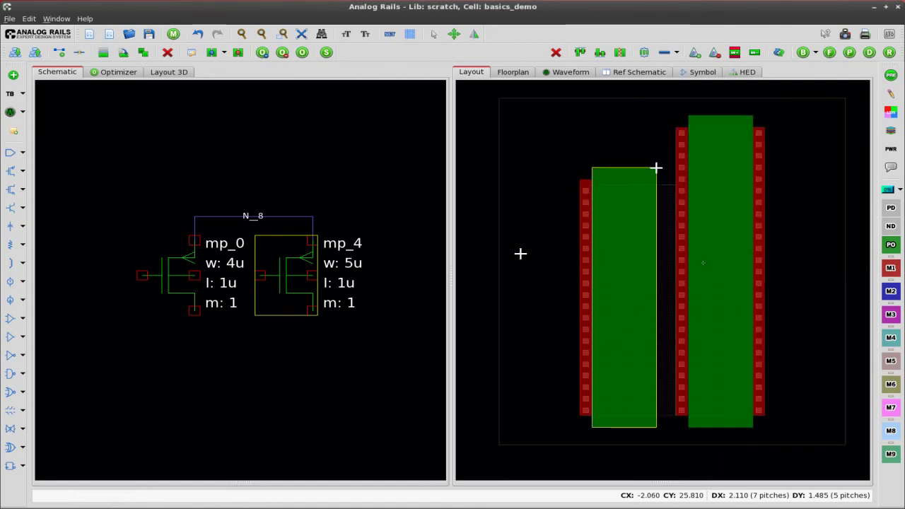
# Set the multiplier m of transistor mp_4 to 2.
pyautogui.doubleClick(302, 285)
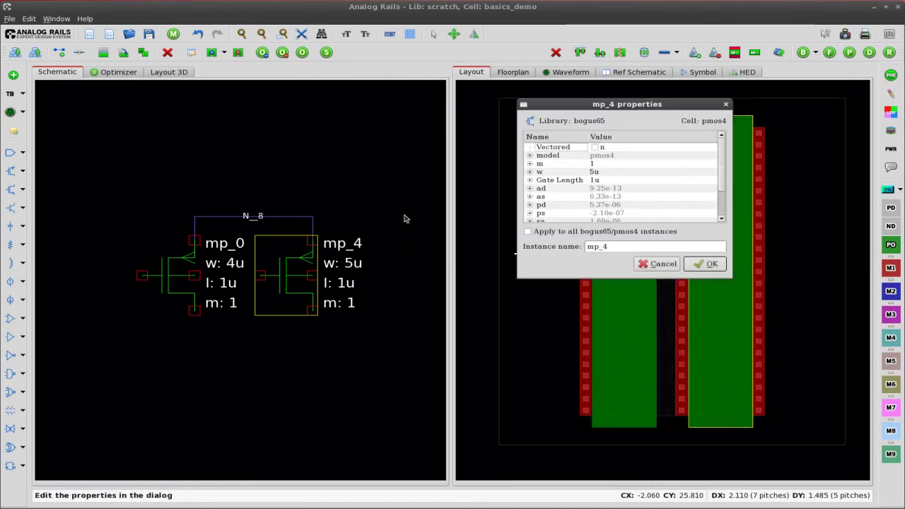
pyautogui.click(593, 165)
pyautogui.click(593, 164)
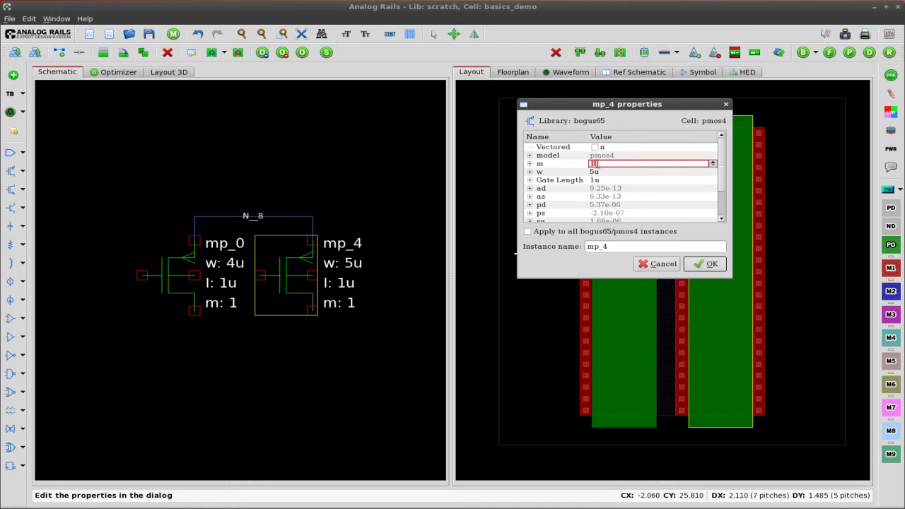
pyautogui.press('Return')
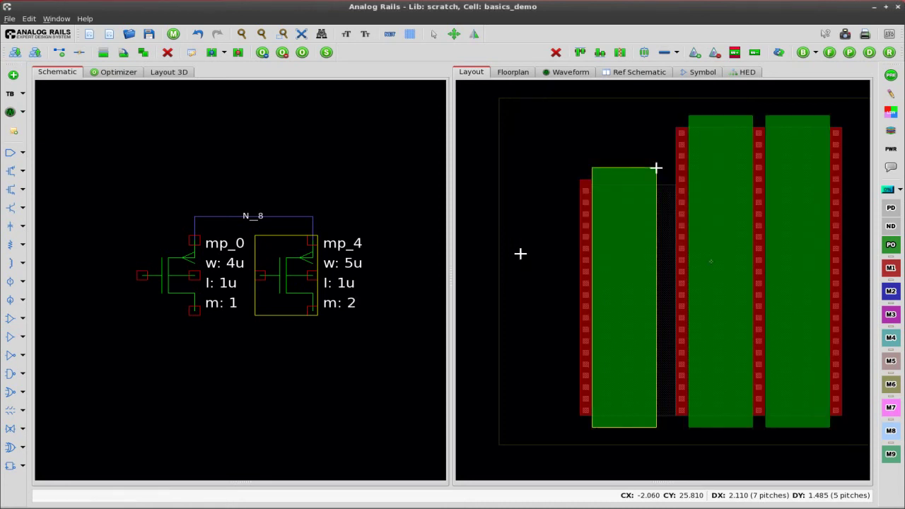
# Move the joined group of mp_0 and mp_4 slightly to the left in the layout.
pyautogui.click(549, 160)
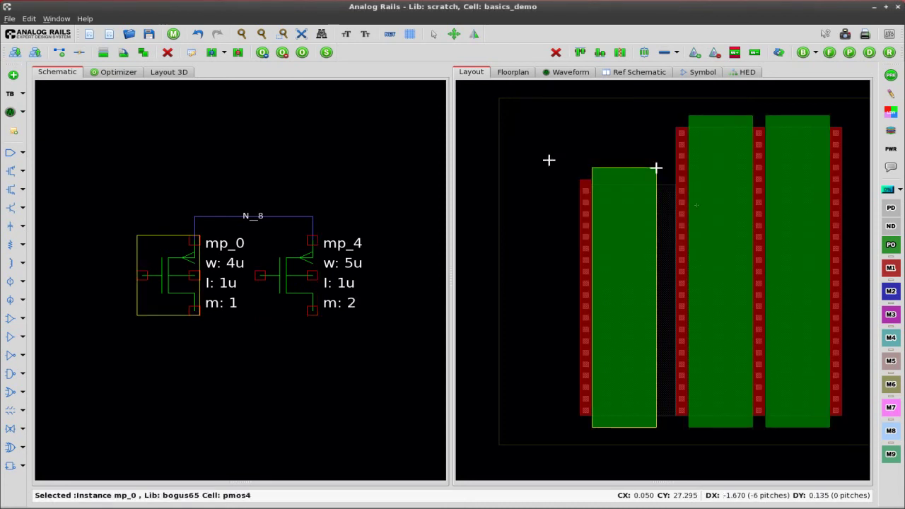
pyautogui.moveTo(709, 202); pyautogui.dragTo(649, 208)
pyautogui.click(689, 128)
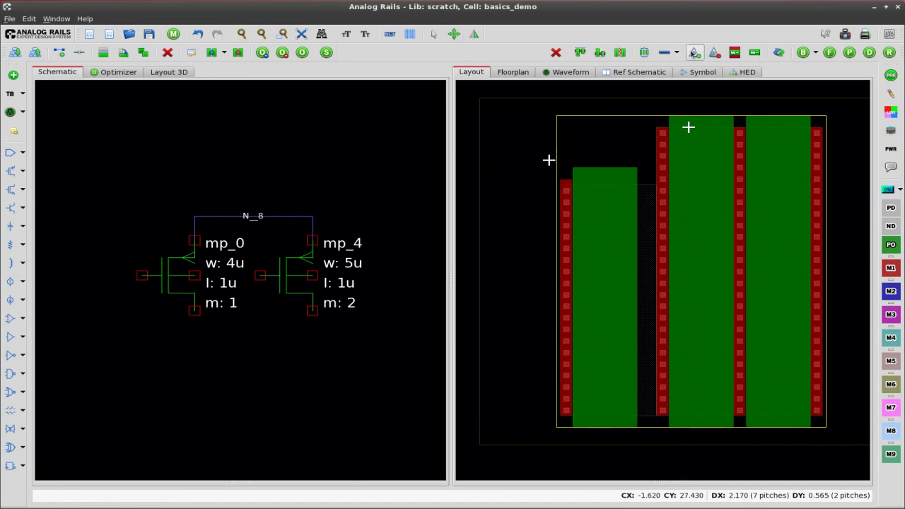
# Add a dummy transistor at the mp_4 end of the joined group and place its schematic symbol below and right of mp_4.
pyautogui.click(694, 53)
pyautogui.click(784, 187)
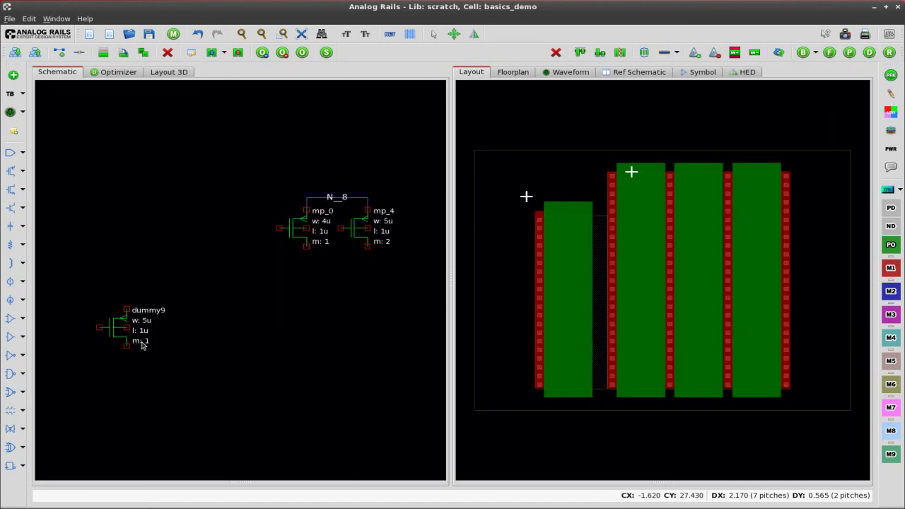
pyautogui.press('m')
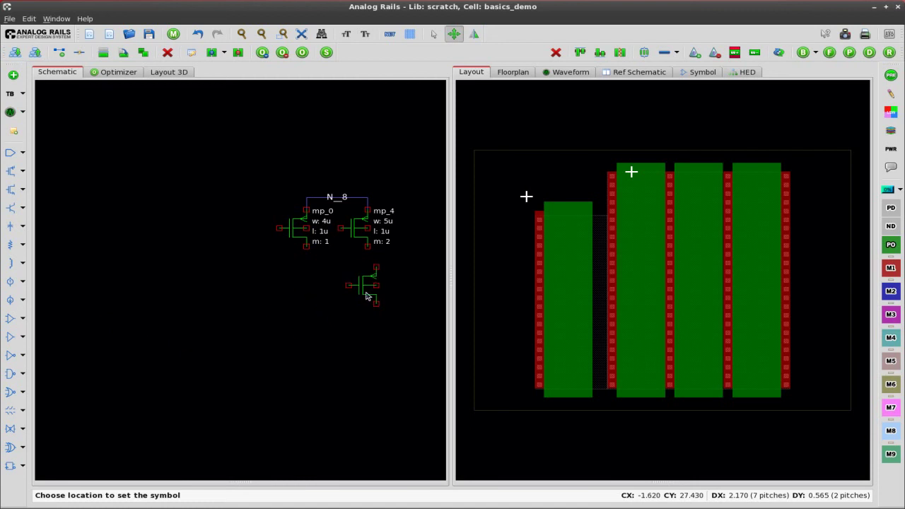
pyautogui.click(371, 297)
pyautogui.press('f')
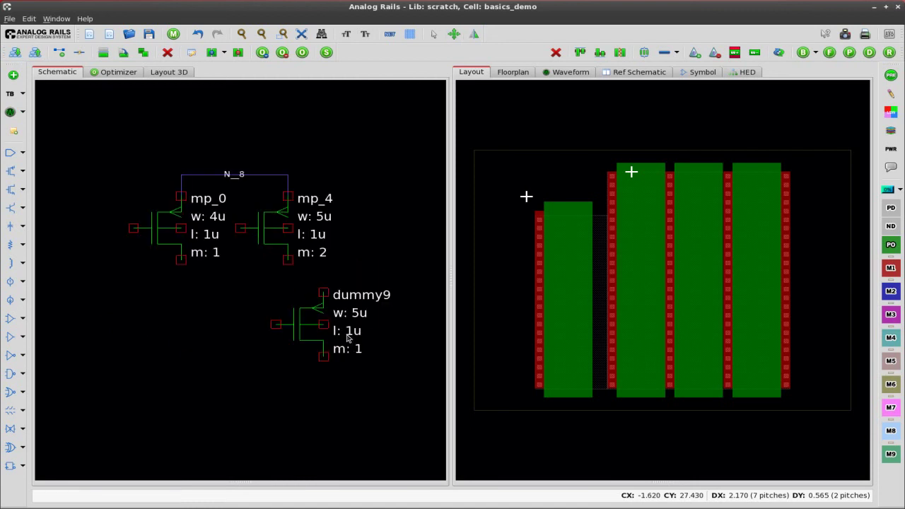
pyautogui.press('m')
pyautogui.click(363, 321)
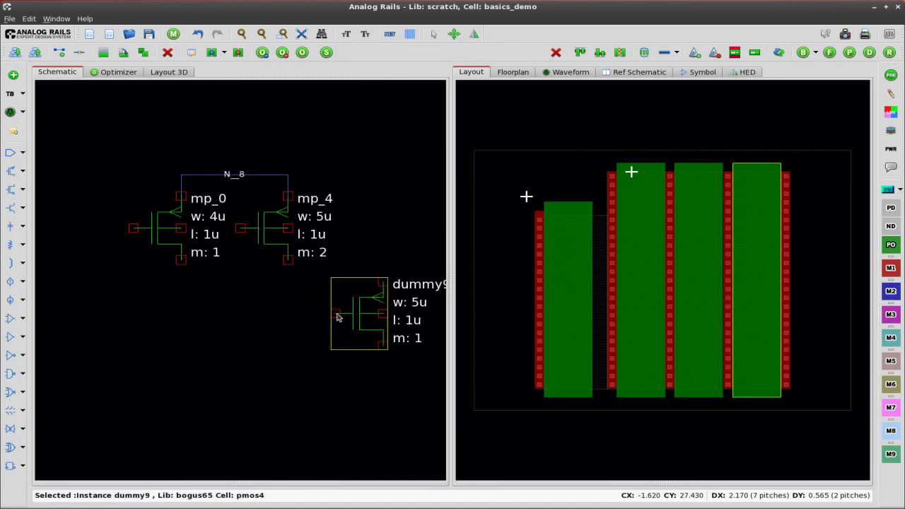
# Highlight the nets on the gate, bulk and remaining terminals of dummy9 to inspect its connections.
pyautogui.click(336, 316)
pyautogui.click(384, 314)
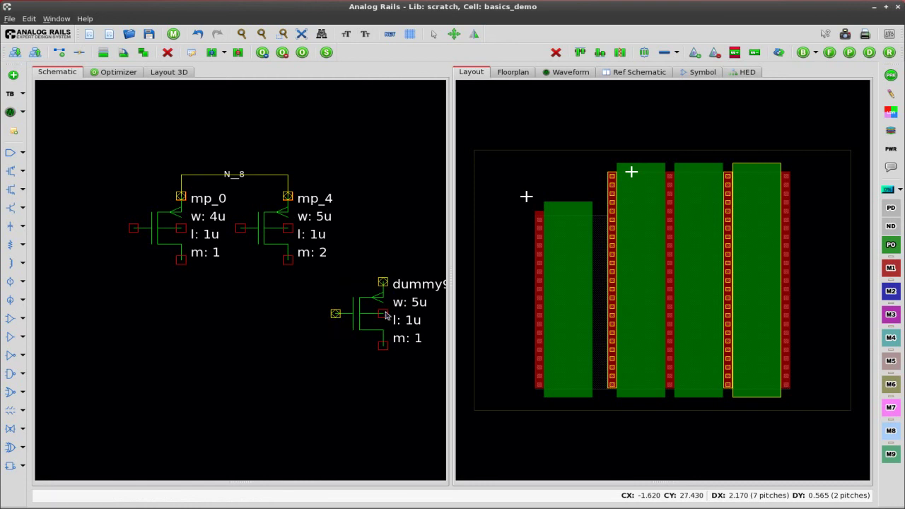
pyautogui.click(384, 314)
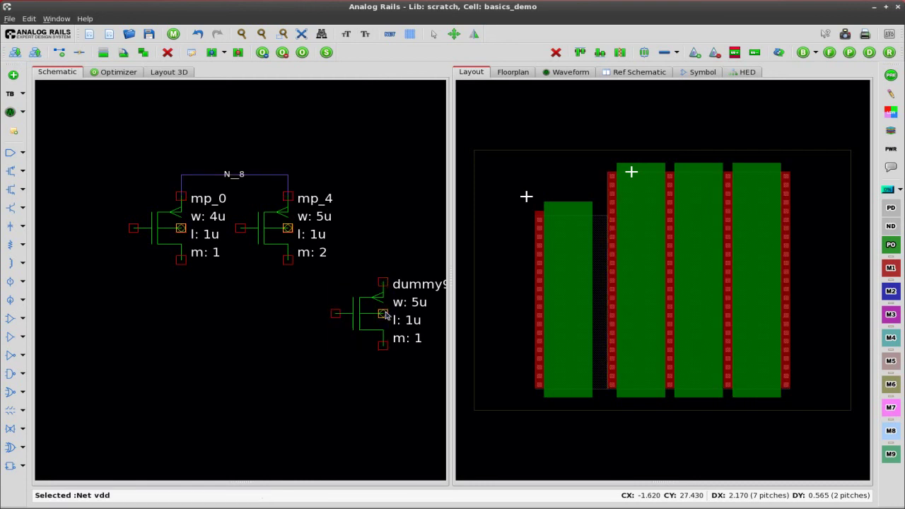
pyautogui.click(383, 346)
pyautogui.click(383, 347)
pyautogui.click(386, 374)
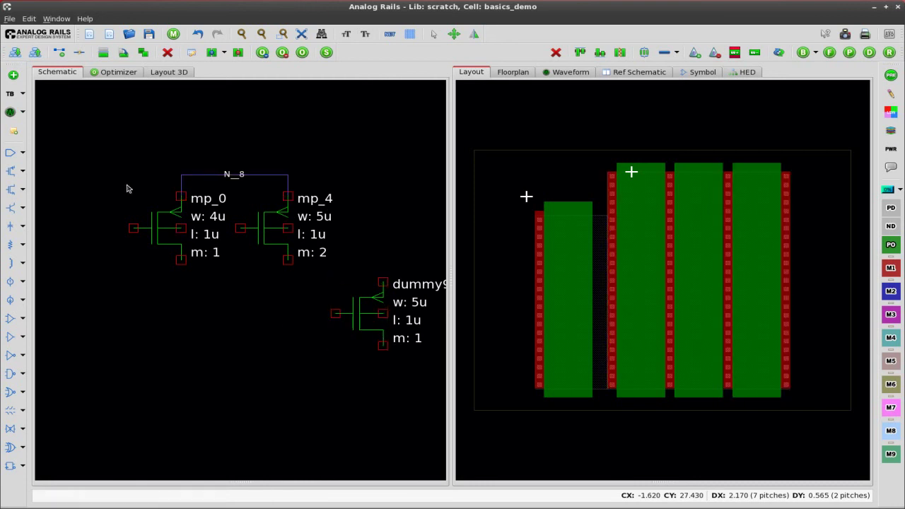
# Move transistor mp_4 slightly to the right in the schematic, away from mp_0.
pyautogui.moveTo(104, 137); pyautogui.dragTo(422, 344)
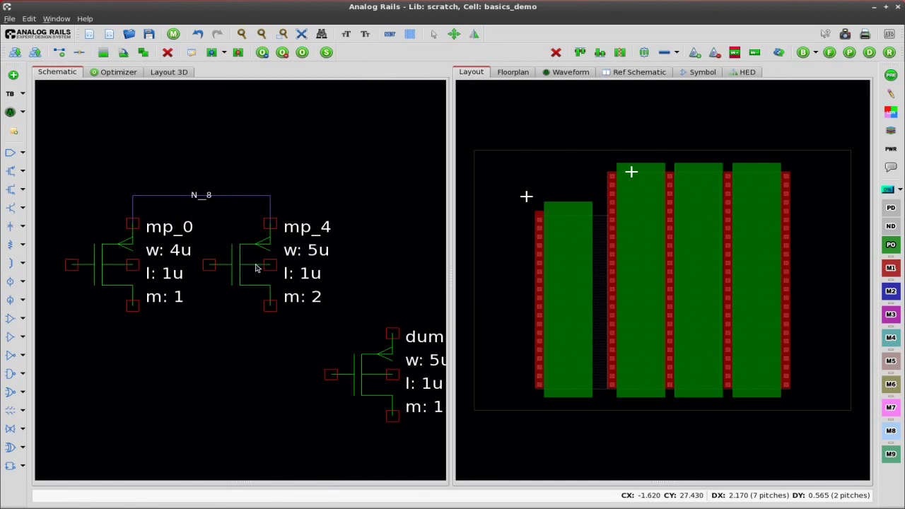
pyautogui.press('m')
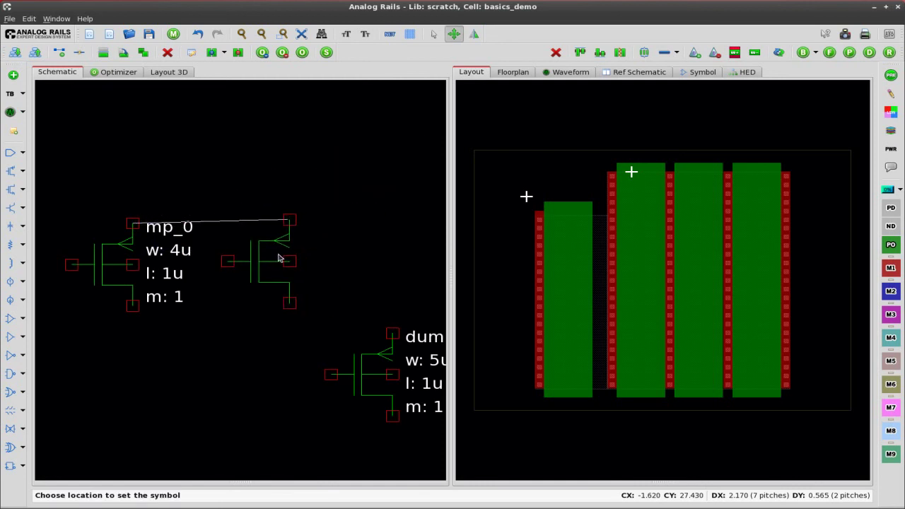
pyautogui.click(279, 259)
pyautogui.scroll(-1, 254, 339)
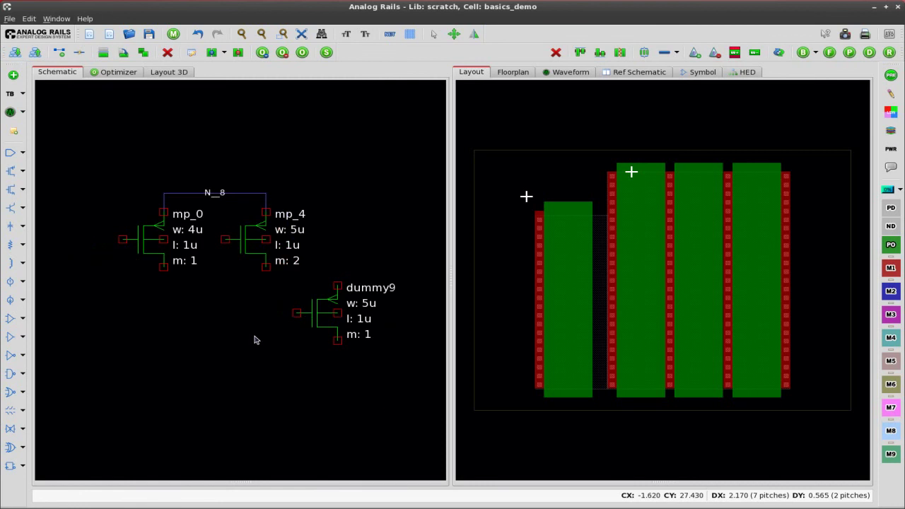
# Hide the PO and M1 layers in the layout and show them again.
pyautogui.click(890, 245)
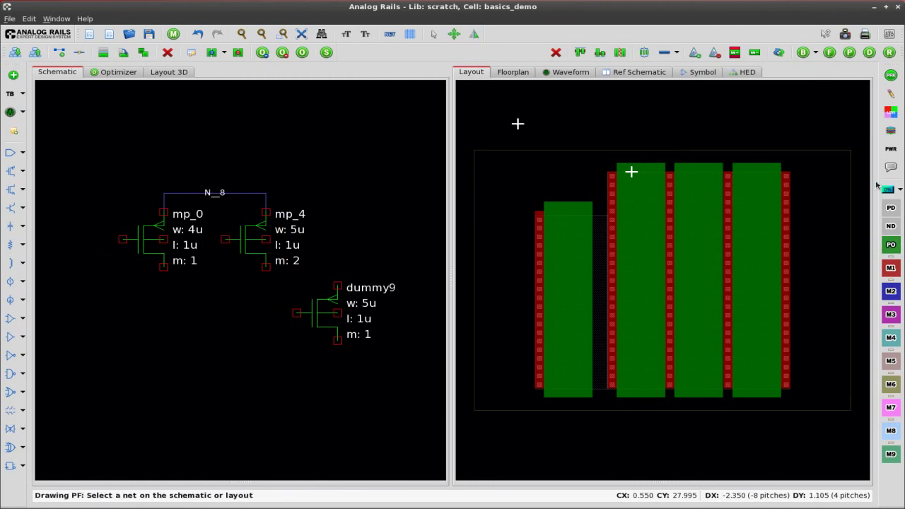
pyautogui.click(895, 95)
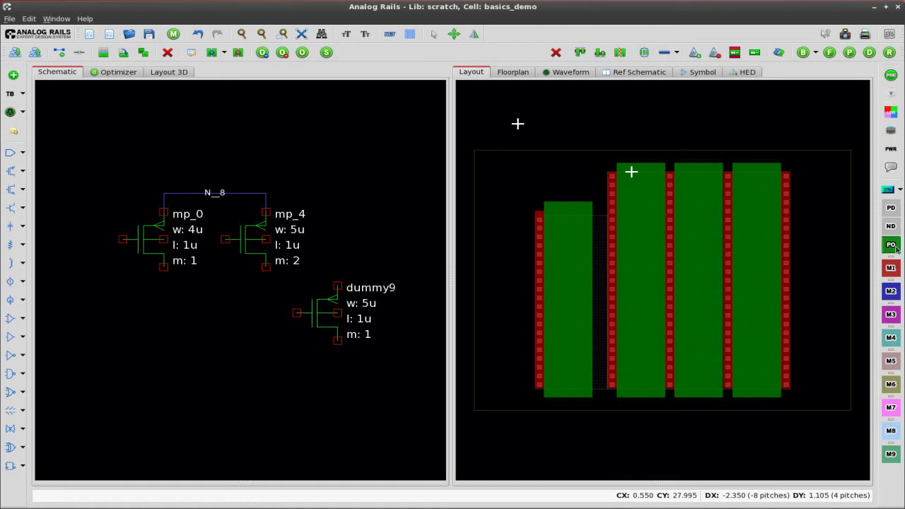
pyautogui.click(893, 246)
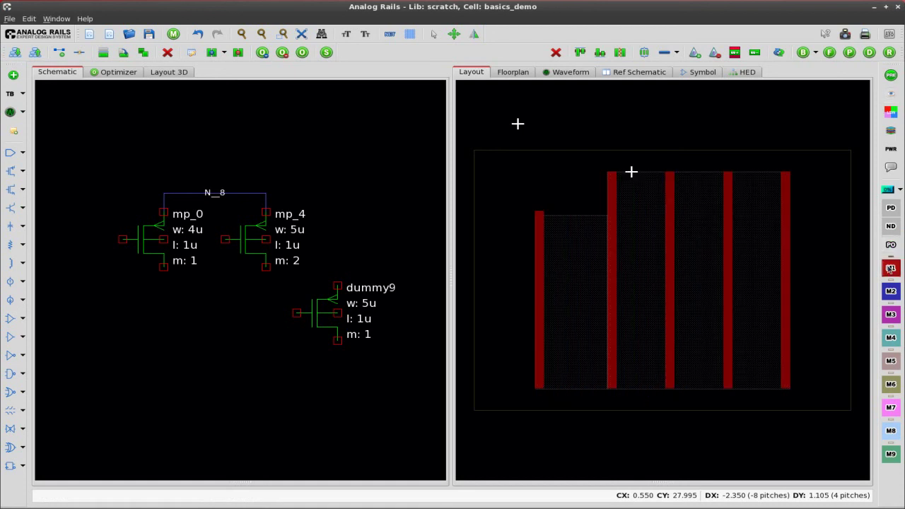
pyautogui.click(894, 266)
pyautogui.click(894, 266)
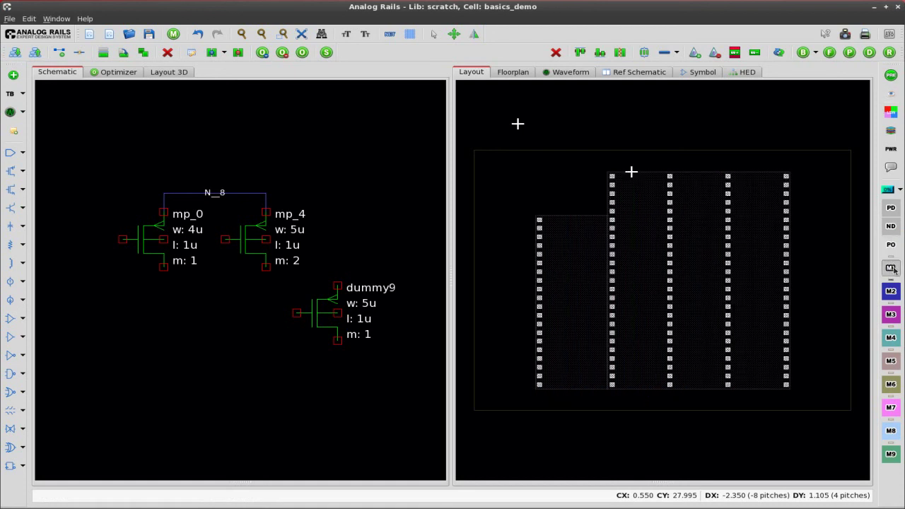
pyautogui.click(895, 246)
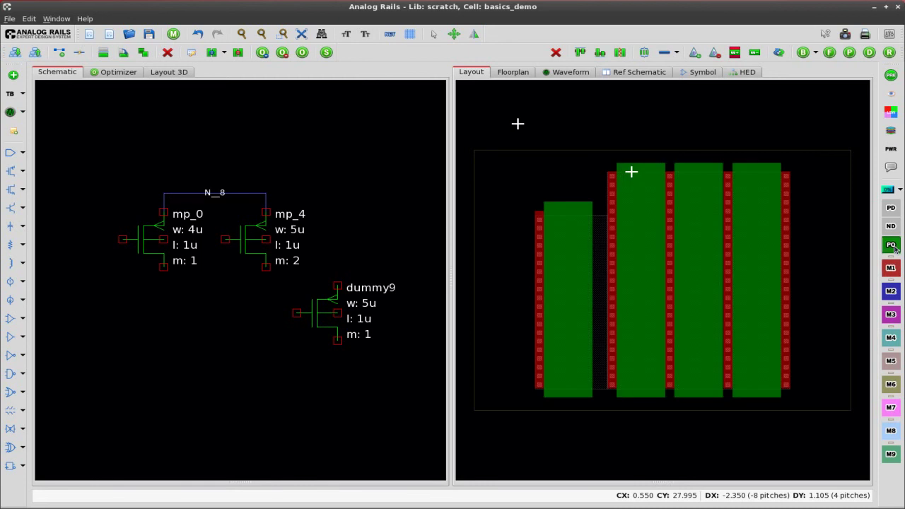
# Draw a horizontal PO wire on mp_0's gate net above the transistor group, spanning roughly its full width.
pyautogui.click(121, 246)
pyautogui.click(122, 245)
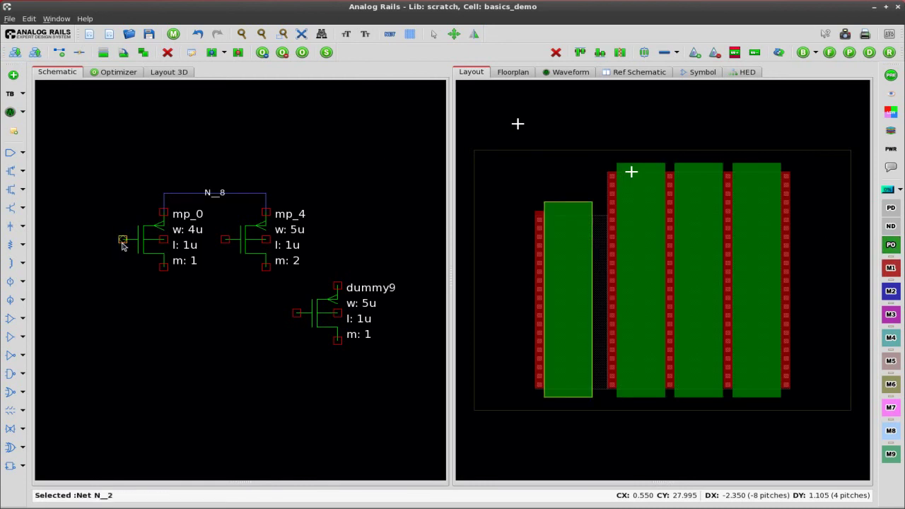
pyautogui.click(891, 93)
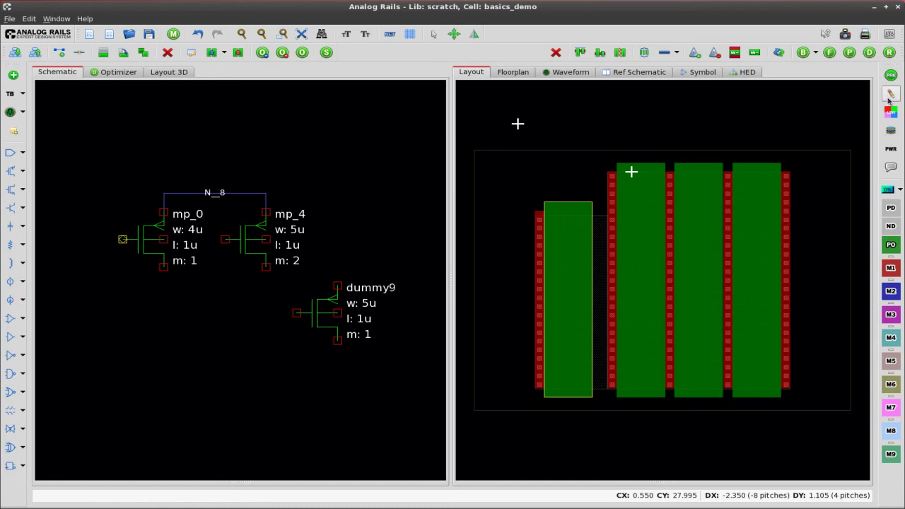
pyautogui.click(892, 244)
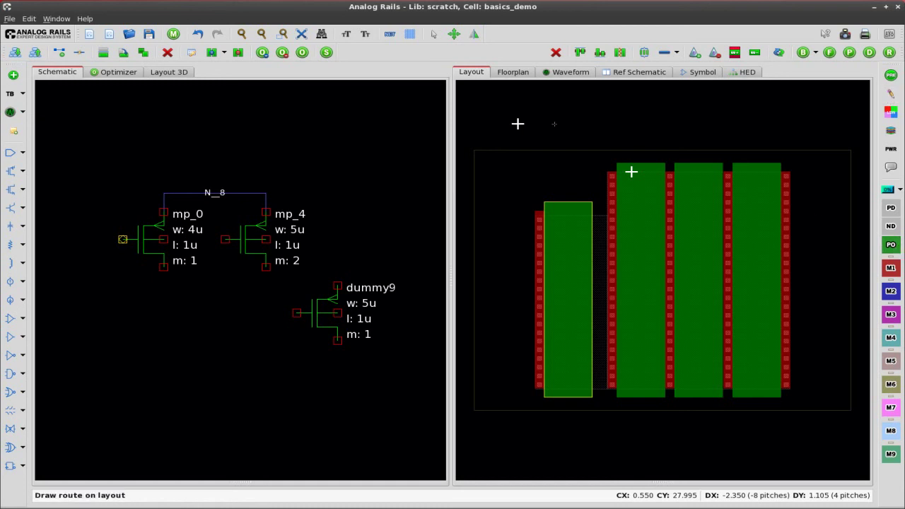
pyautogui.moveTo(532, 111); pyautogui.dragTo(784, 110)
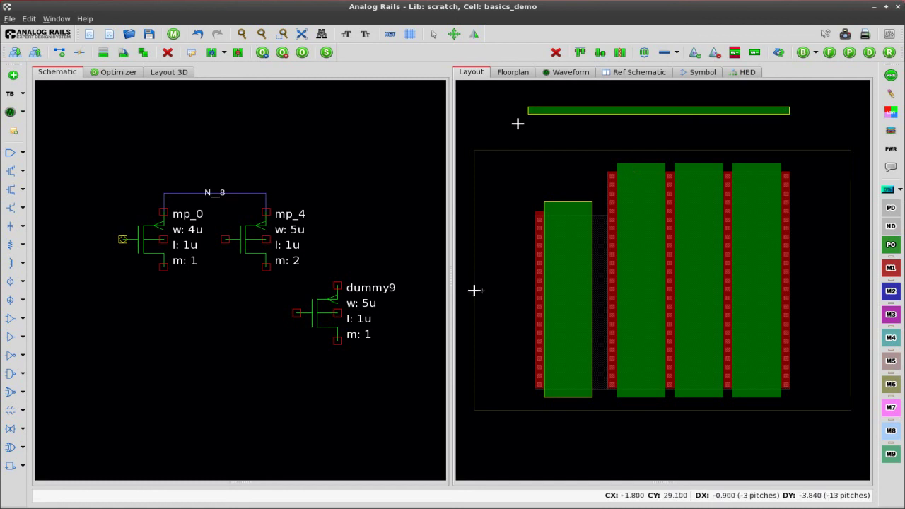
# Try to route mp_0's gate net on PO horizontally across the transistors' active area.
pyautogui.click(893, 245)
pyautogui.click(474, 289)
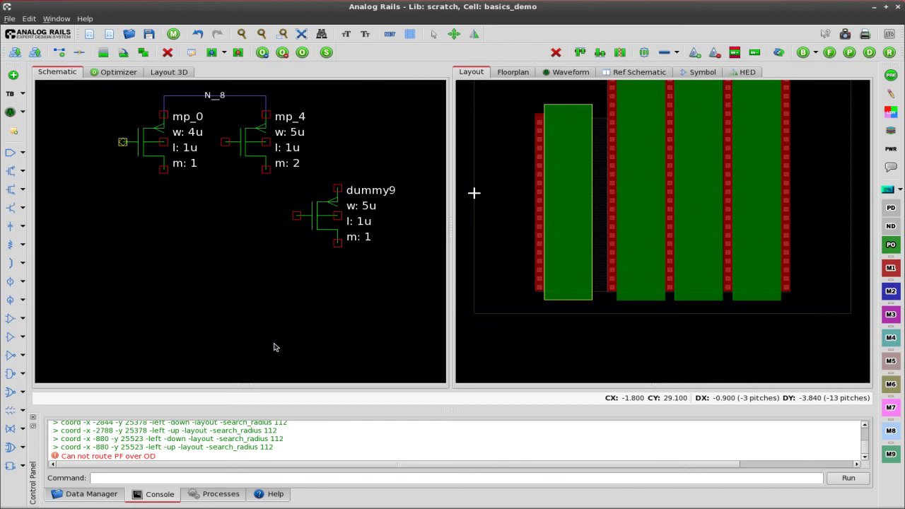
pyautogui.click(562, 339)
pyautogui.press('f')
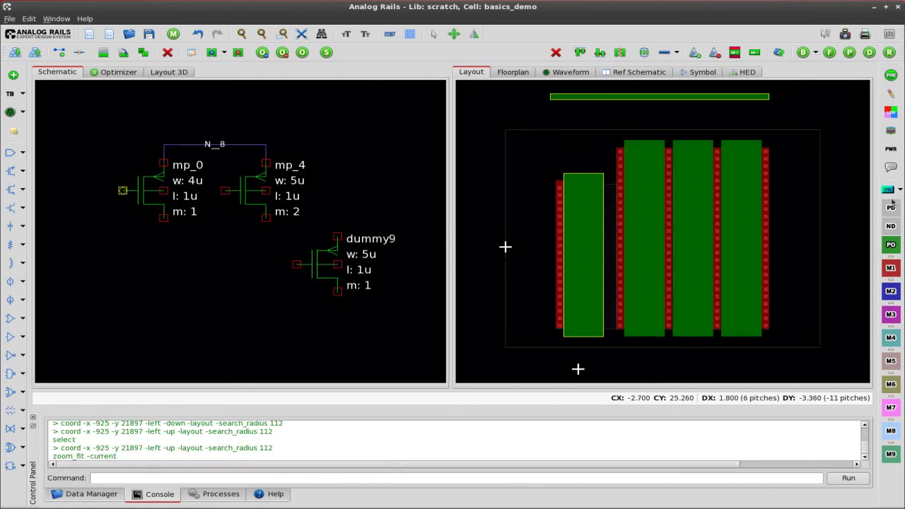
# Route mp_0's gate net vertically on M1 from just above the horizontal PO wire down onto mp_0's gate.
pyautogui.click(891, 268)
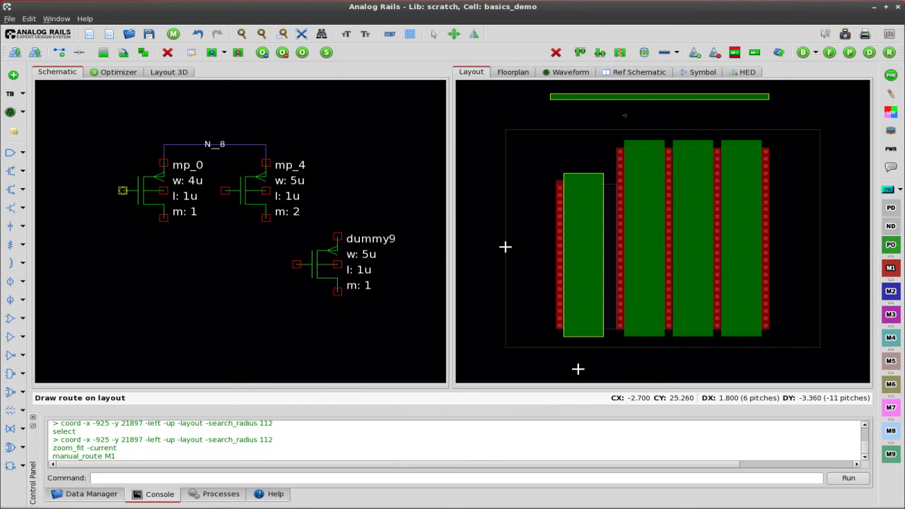
pyautogui.click(585, 85)
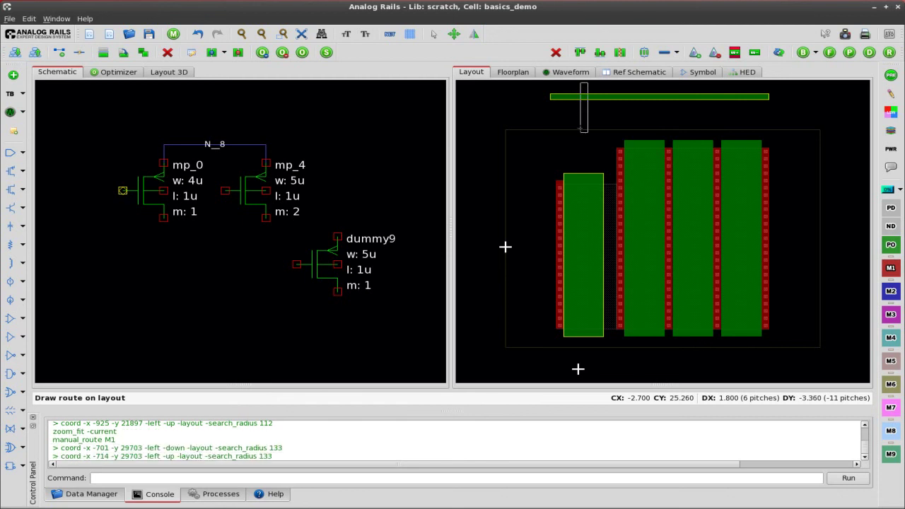
pyautogui.click(583, 188)
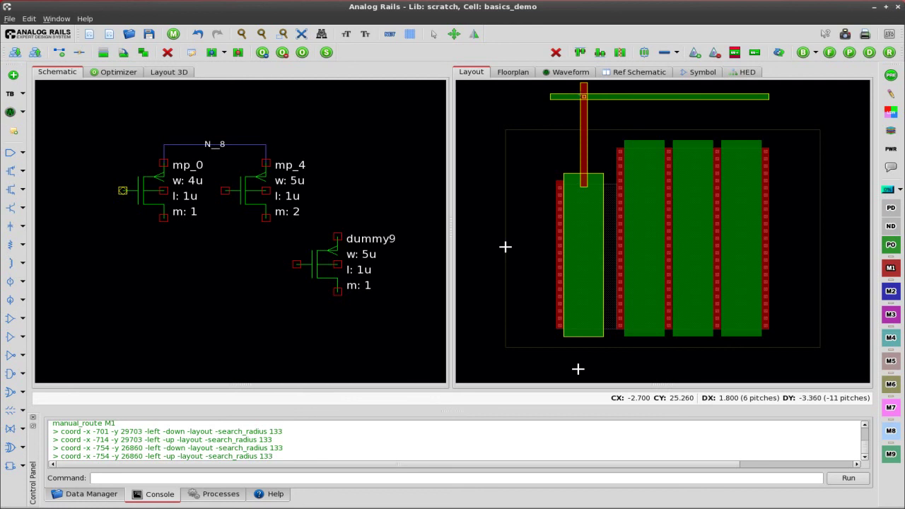
# Increase the thickness of the horizontal PO wire above the transistor group.
pyautogui.click(505, 118)
pyautogui.click(704, 97)
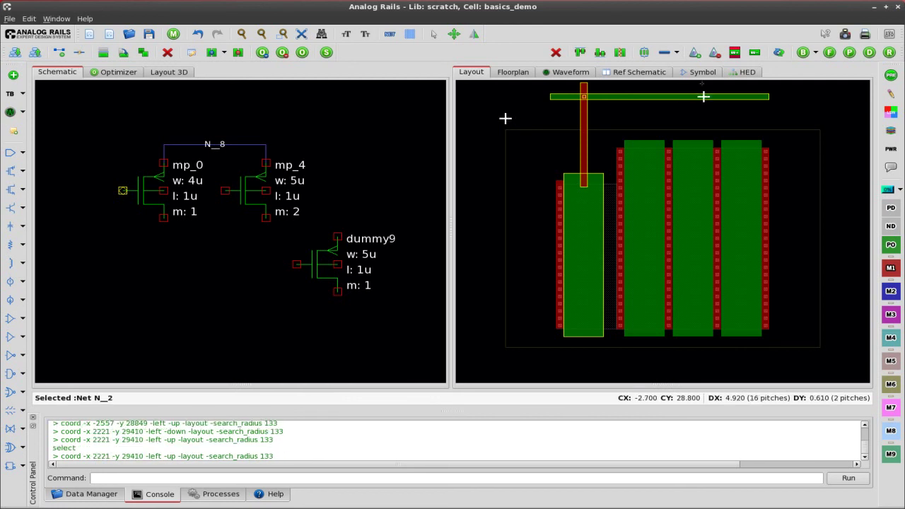
pyautogui.click(674, 53)
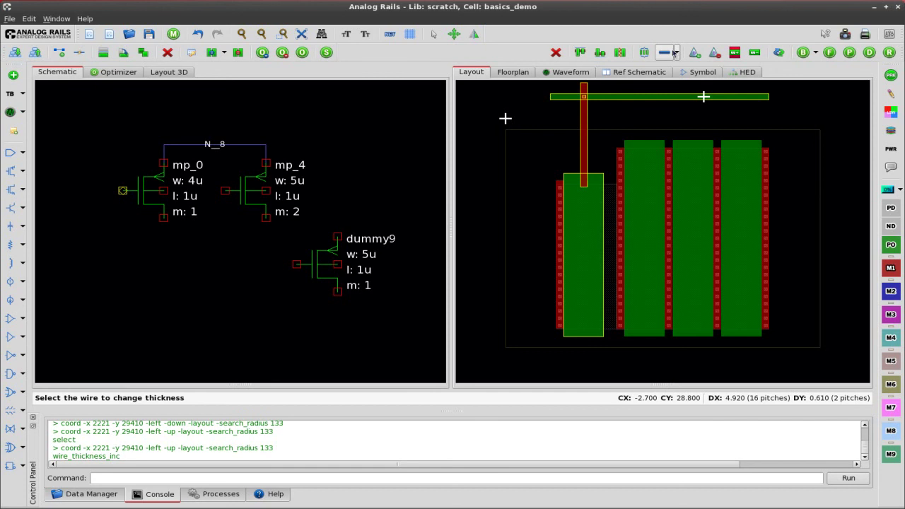
pyautogui.click(675, 53)
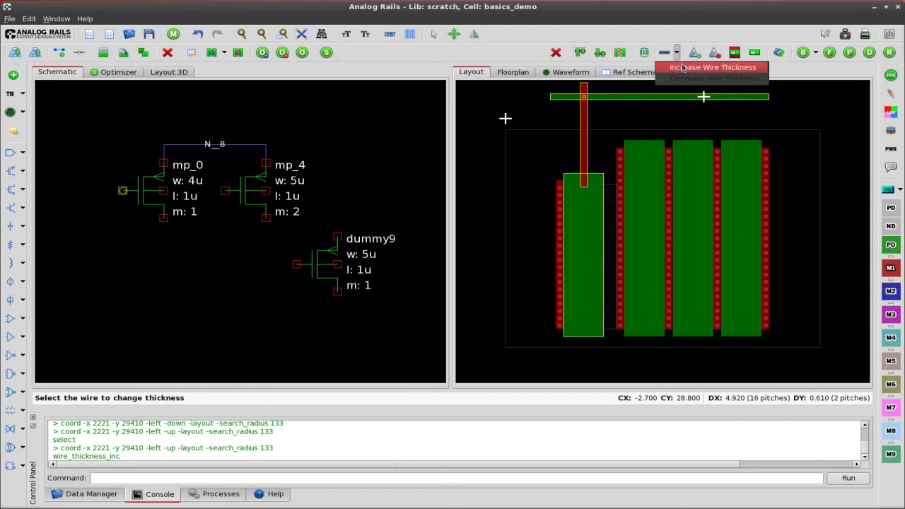
pyautogui.click(685, 68)
pyautogui.click(704, 97)
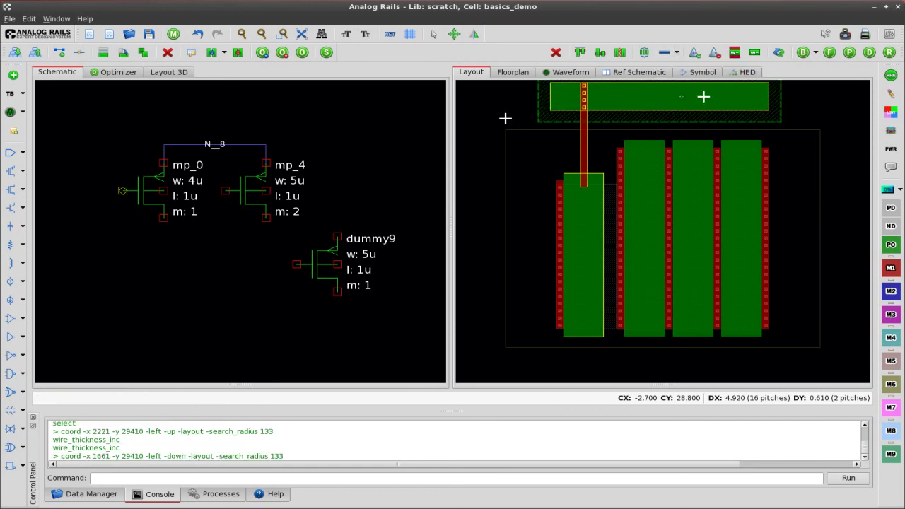
# Increase the thickness of the vertical M1 wire running to mp_0's gate.
pyautogui.click(676, 53)
pyautogui.click(685, 67)
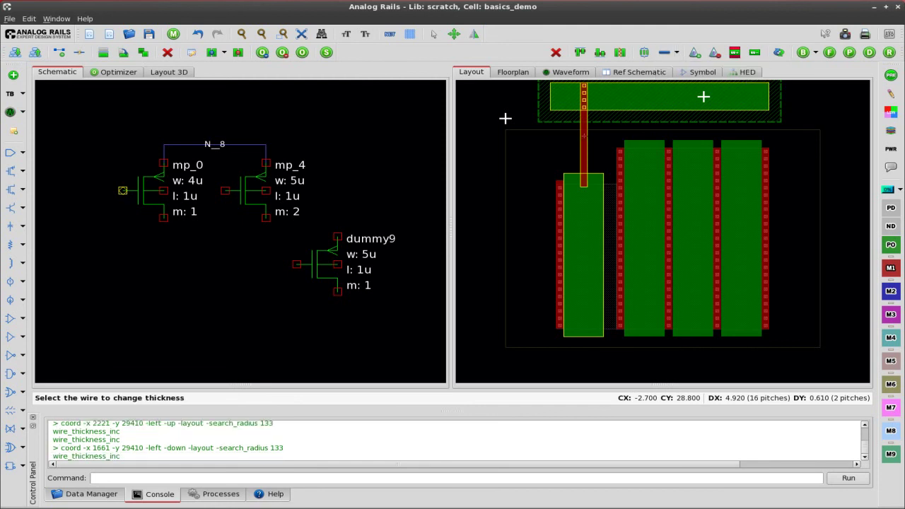
pyautogui.click(584, 135)
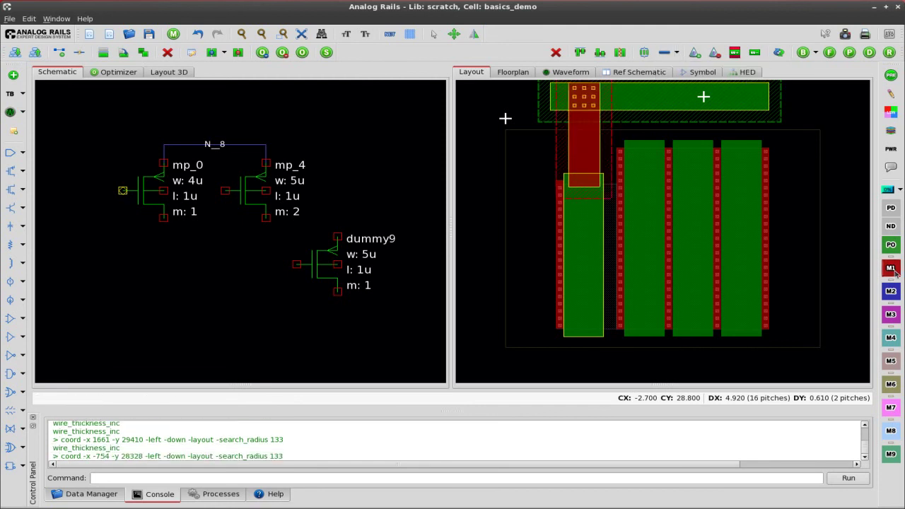
# Route mp_4's gate net vertically on M1 from the horizontal PO wire down onto mp_4's second gate finger.
pyautogui.click(352, 130)
pyautogui.click(224, 192)
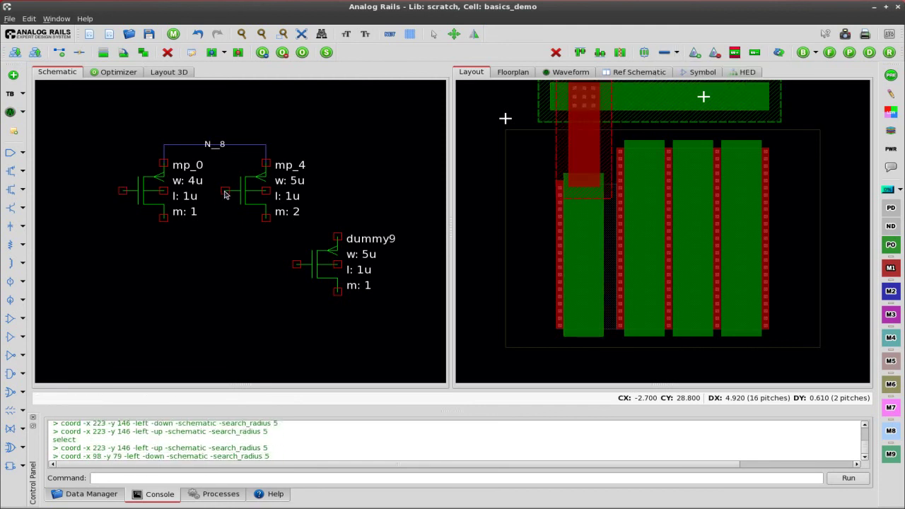
pyautogui.click(225, 192)
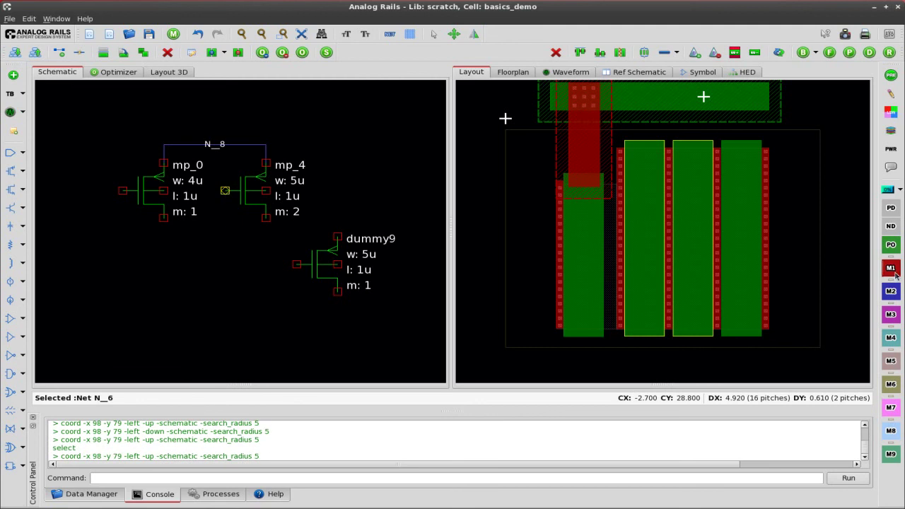
pyautogui.click(890, 268)
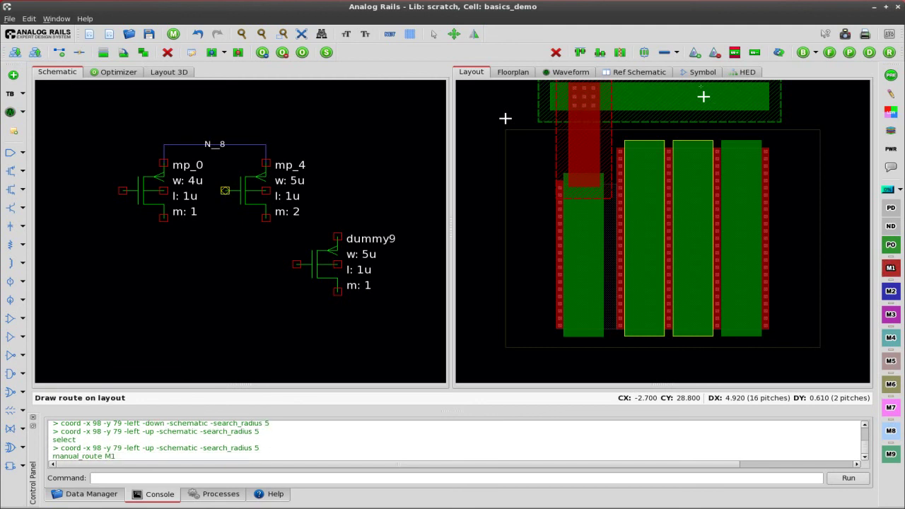
pyautogui.click(697, 84)
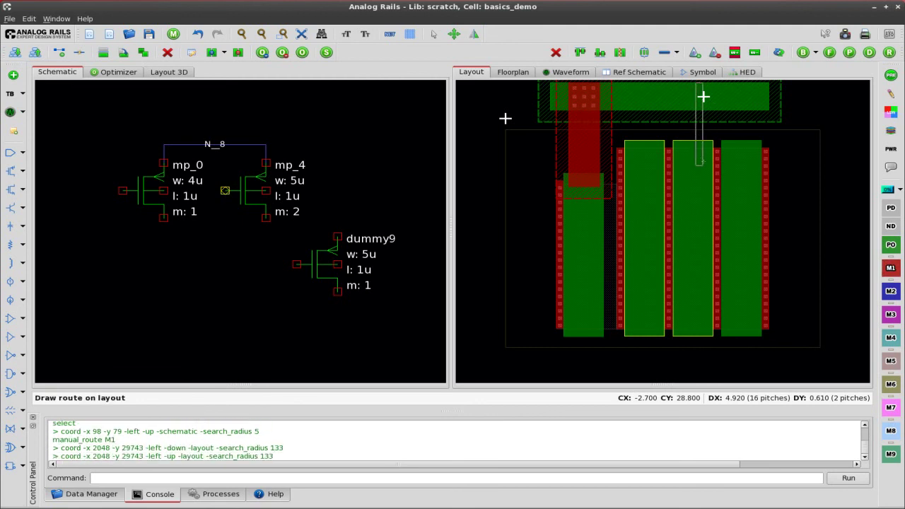
pyautogui.click(702, 165)
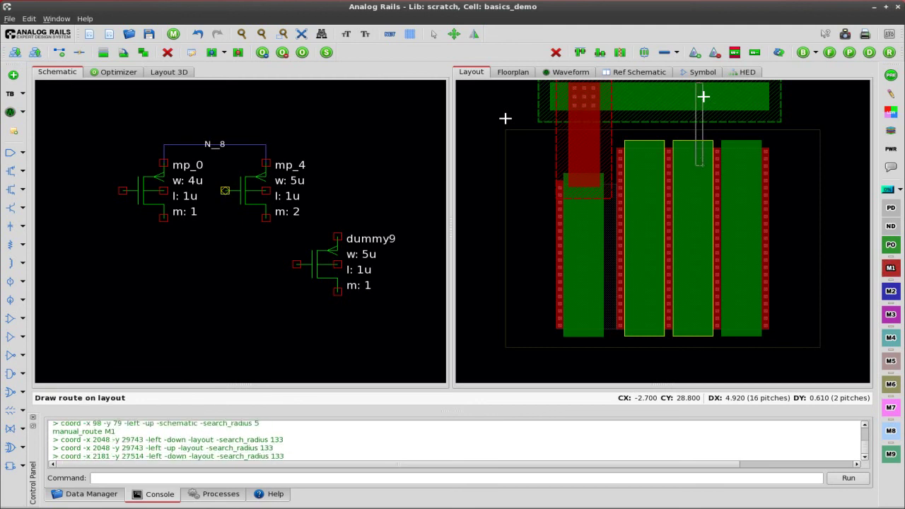
# Route mp_0's gate net horizontally on M1 from its wide vertical wire along the PO wire towards mp_4's vertical gate wire.
pyautogui.click(391, 126)
pyautogui.click(123, 196)
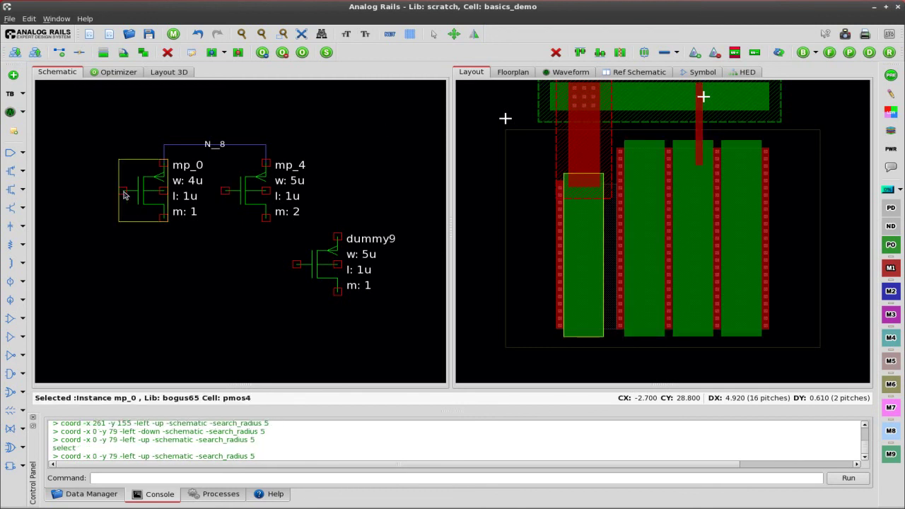
pyautogui.click(123, 196)
pyautogui.click(890, 268)
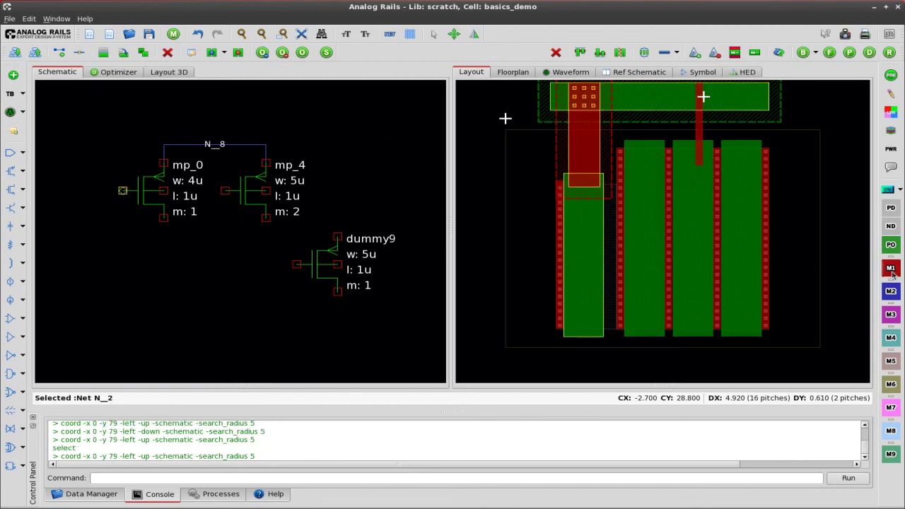
pyautogui.click(704, 96)
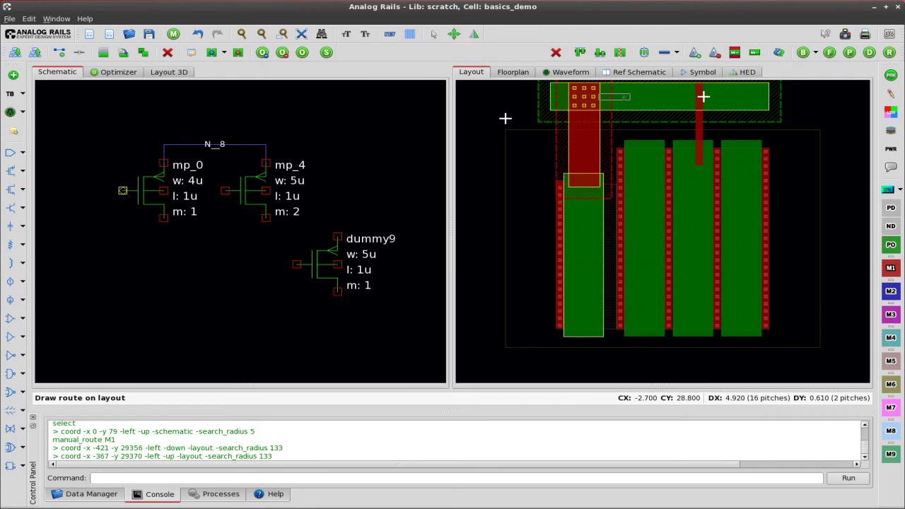
pyautogui.click(704, 96)
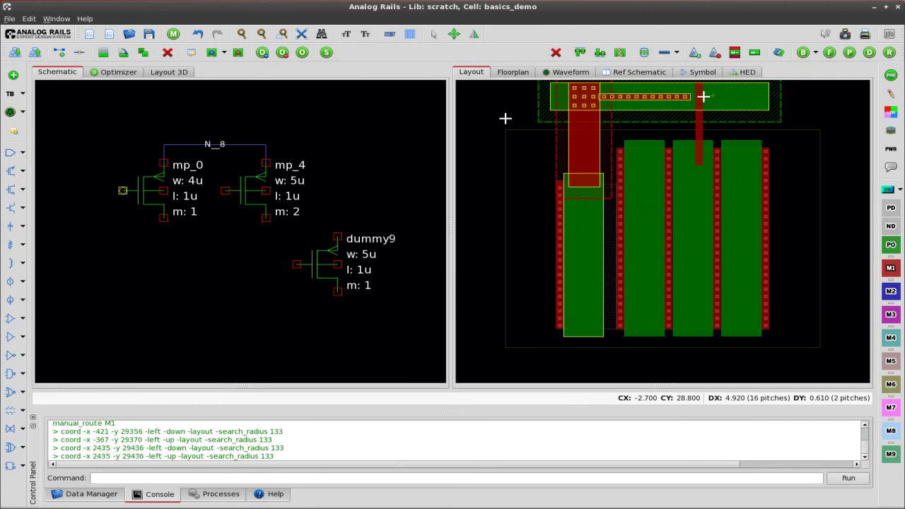
pyautogui.click(832, 129)
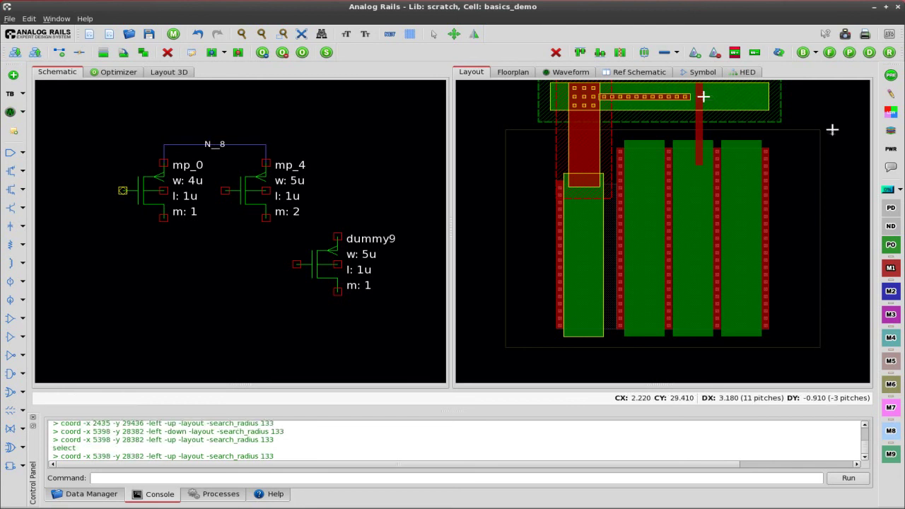
# Move mp_4's vertical M1 gate wire off the transistors into the empty area right of the group.
pyautogui.click(696, 130)
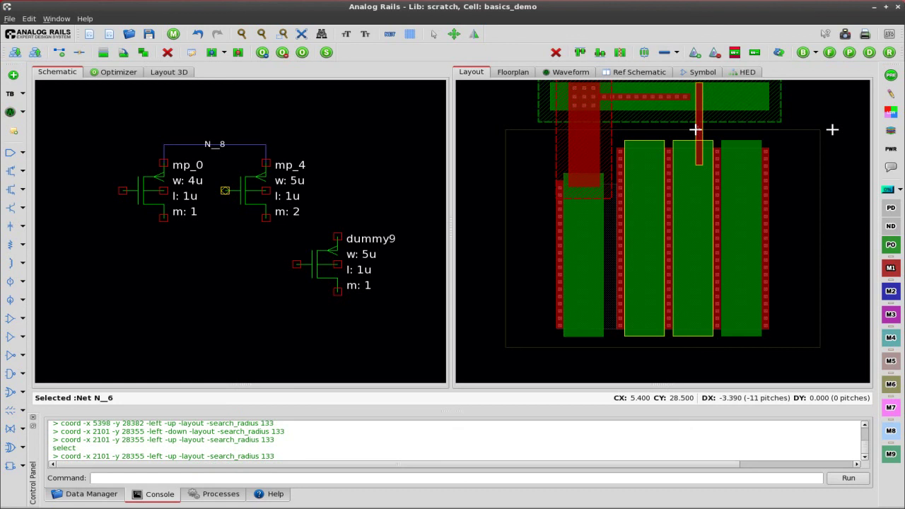
pyautogui.moveTo(694, 123); pyautogui.dragTo(839, 151)
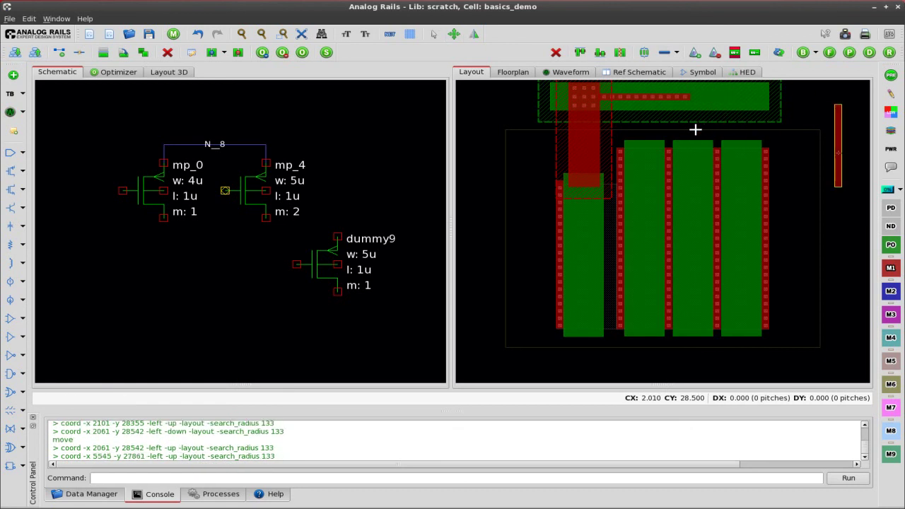
pyautogui.click(845, 238)
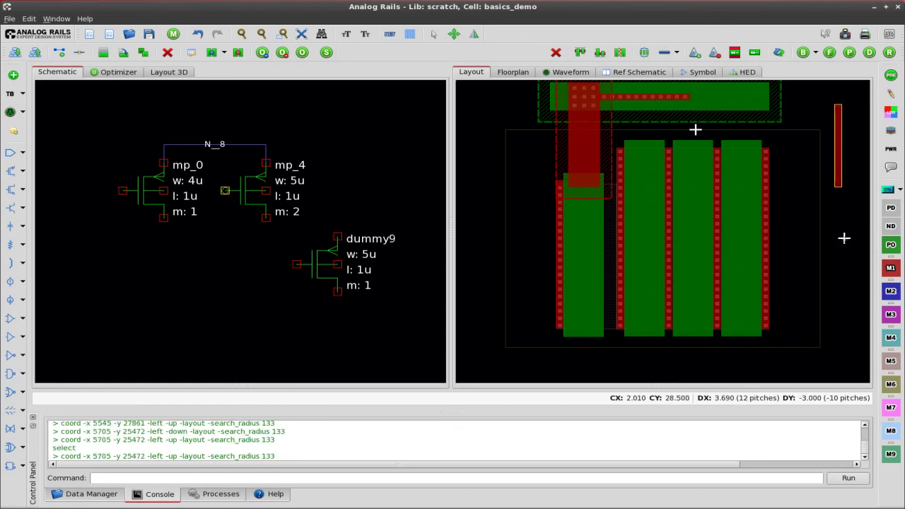